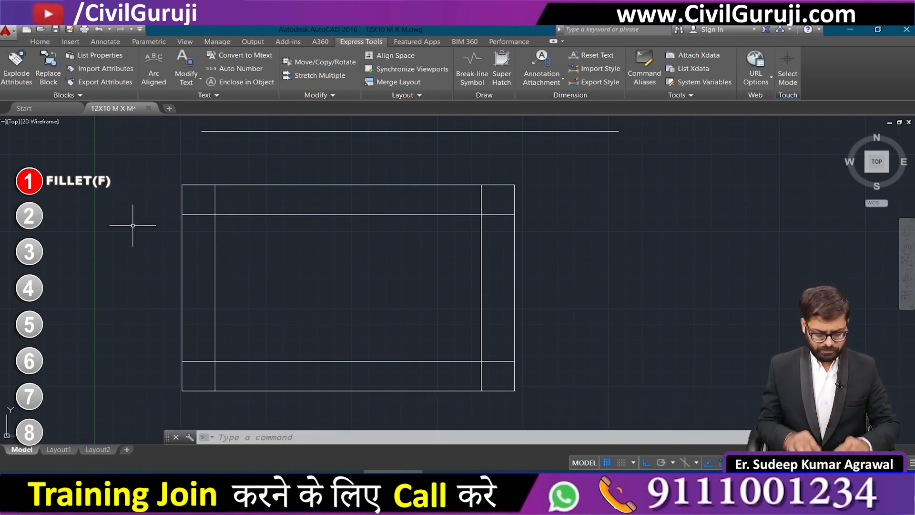
# Trim the overhanging line ends at the upper-left corner of the inner rectangle, using all objects as cutting edges
pyautogui.write('tr')
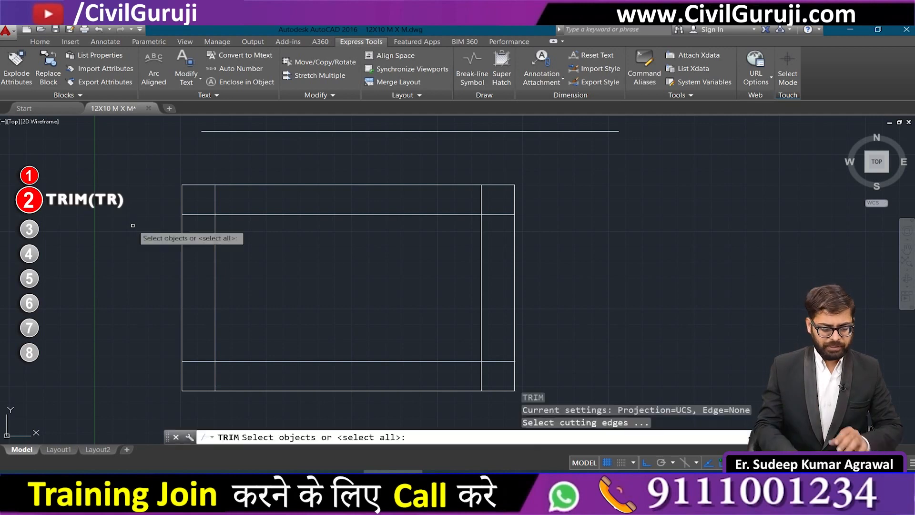
pyautogui.press('Return')
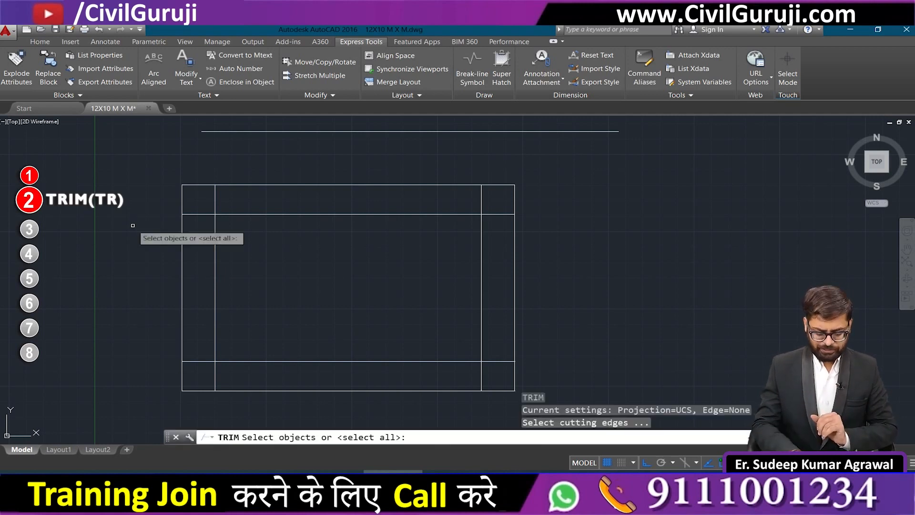
pyautogui.press('Return')
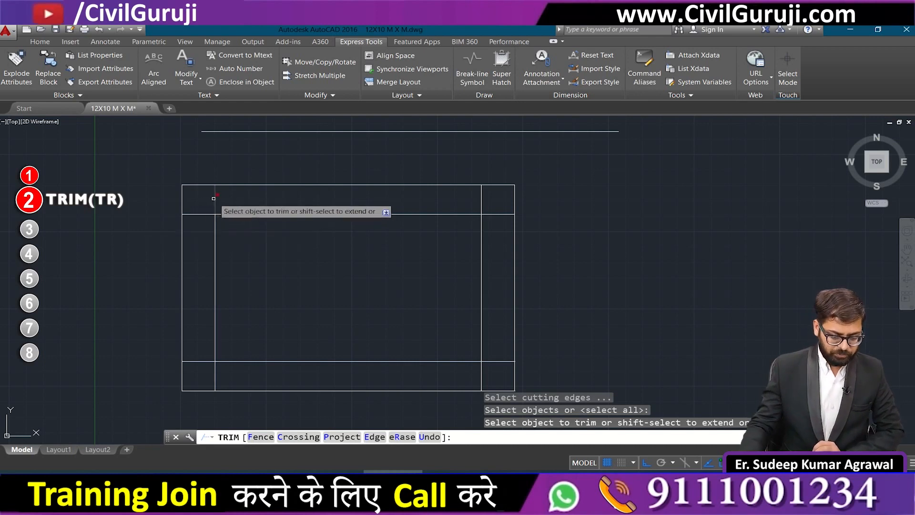
pyautogui.click(200, 214)
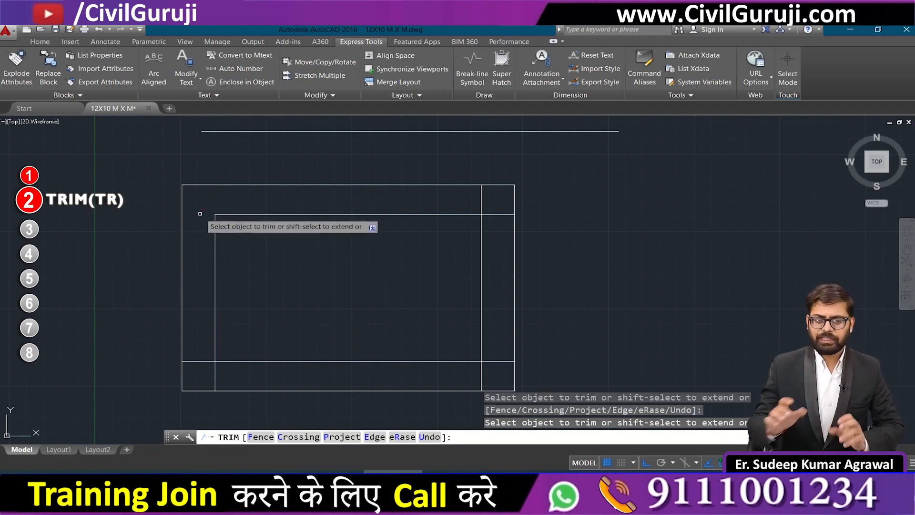
pyautogui.press('Escape')
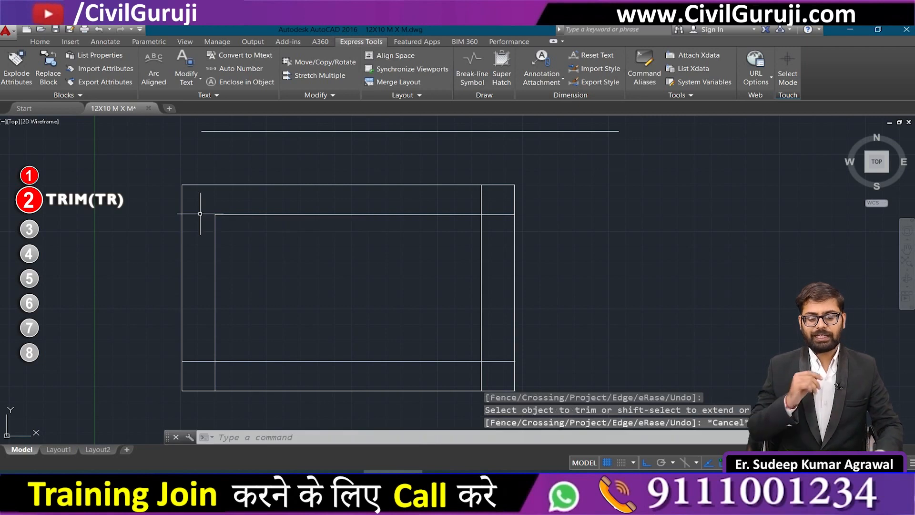
# Fillet the three remaining corners of the inner rectangle in one run with the Multiple option
pyautogui.write('f')
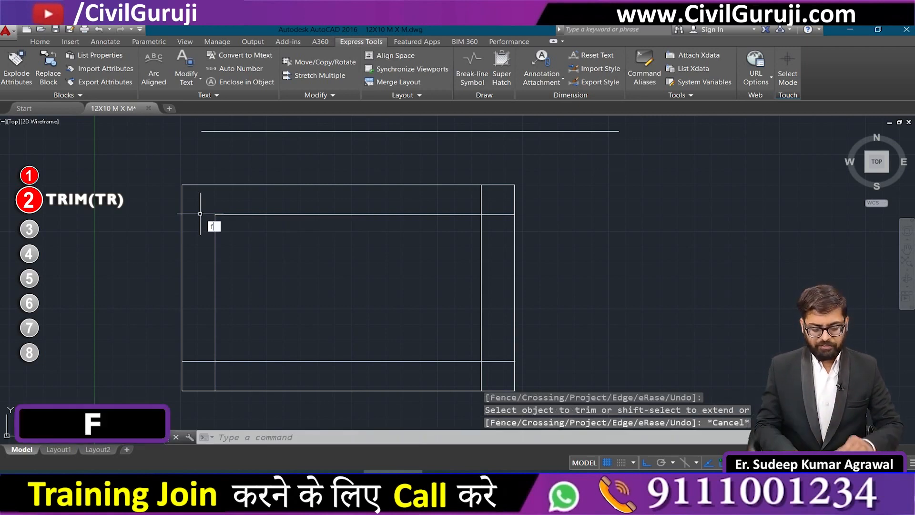
pyautogui.press('Return')
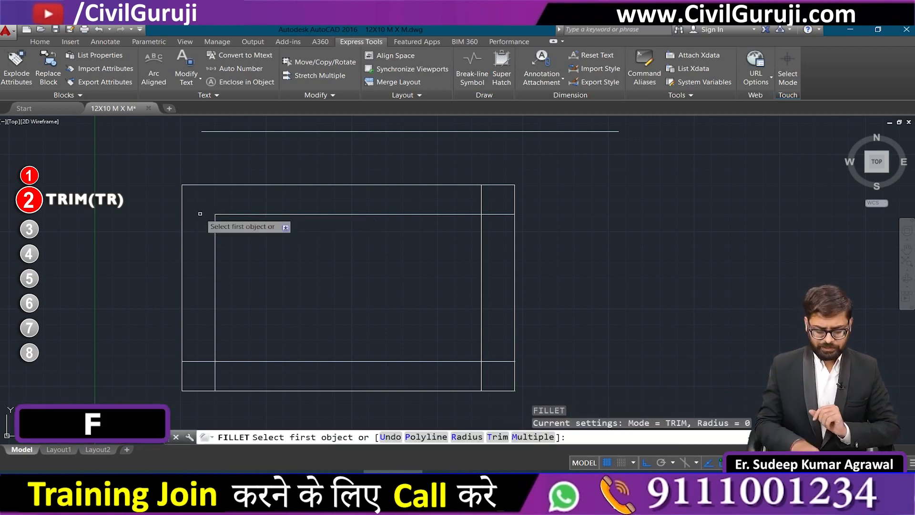
pyautogui.write('m')
pyautogui.press('Return')
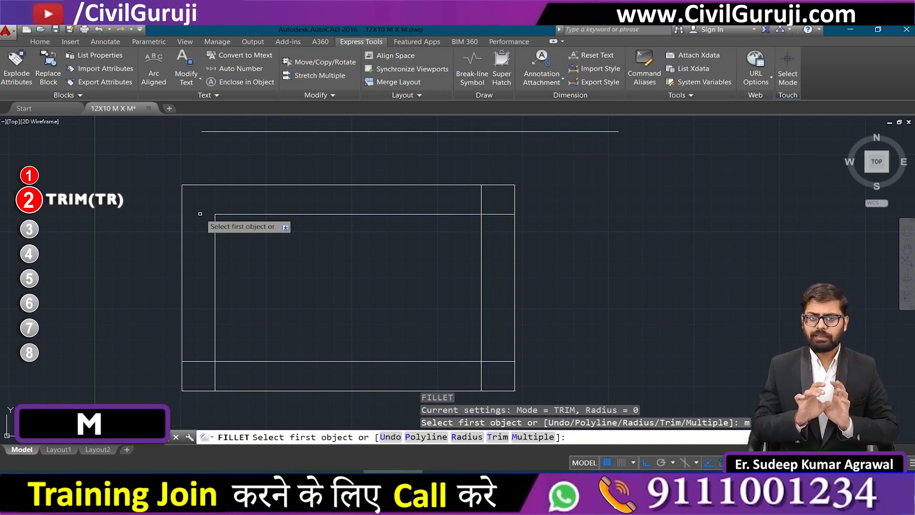
pyautogui.click(480, 250)
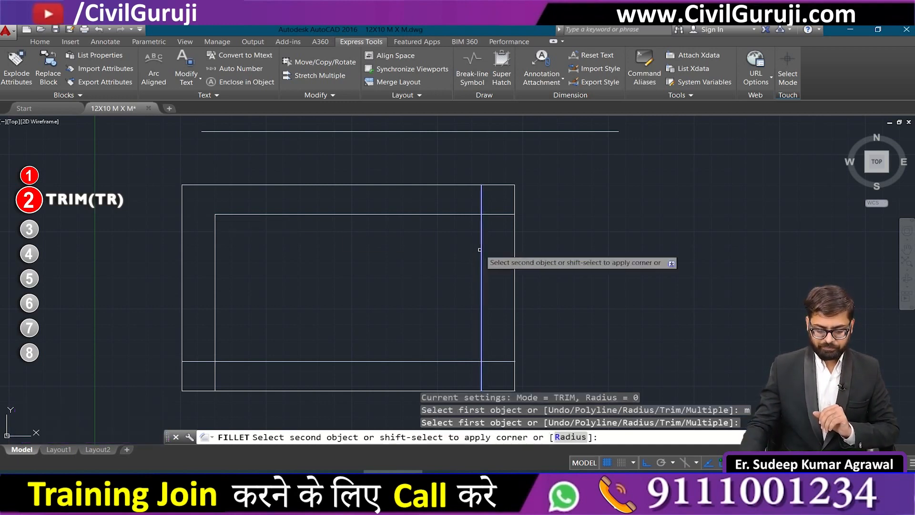
pyautogui.click(449, 214)
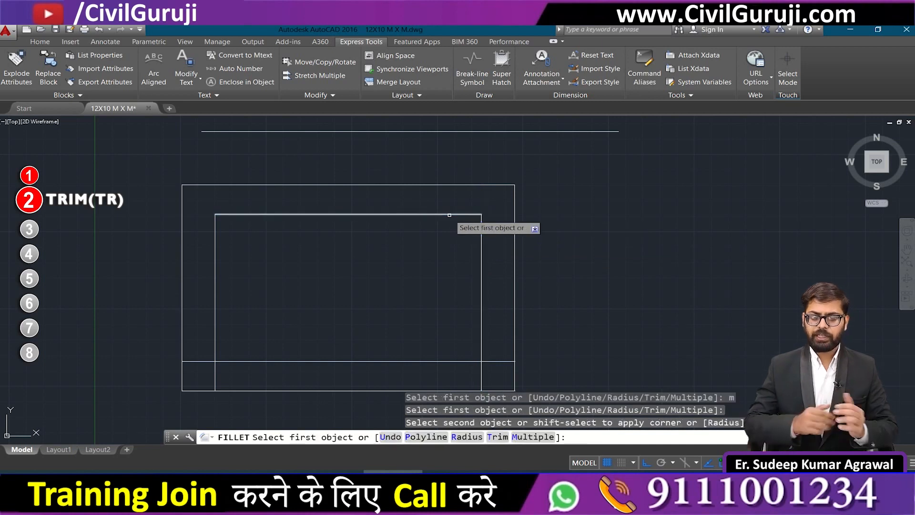
pyautogui.click(481, 307)
pyautogui.click(450, 361)
pyautogui.click(239, 360)
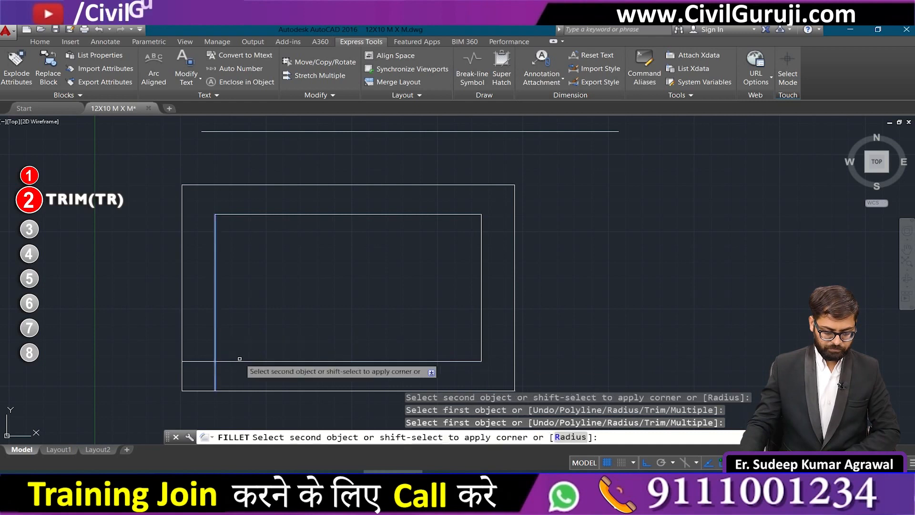
pyautogui.click(216, 341)
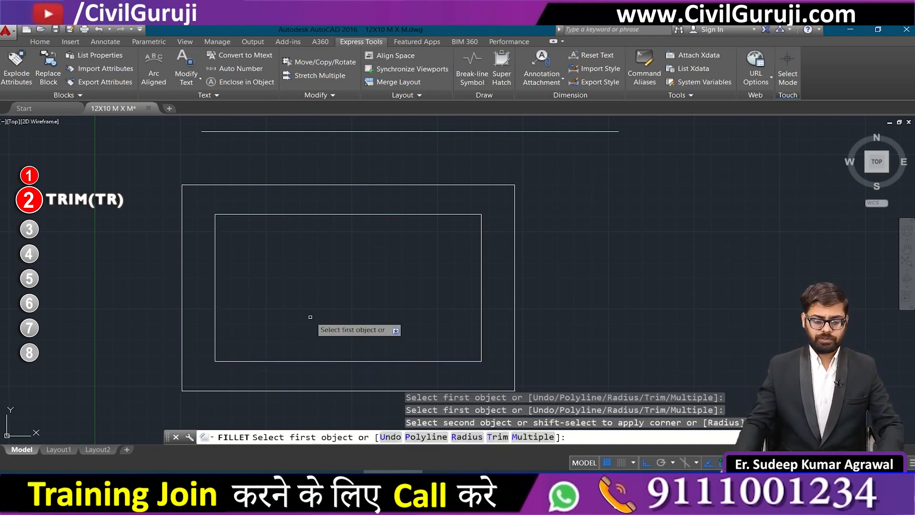
pyautogui.press('Escape')
# Join the upper two corners of the four separate lines above the double rectangle using Fillet with the Multiple option
pyautogui.scroll(-5, 320, 305)
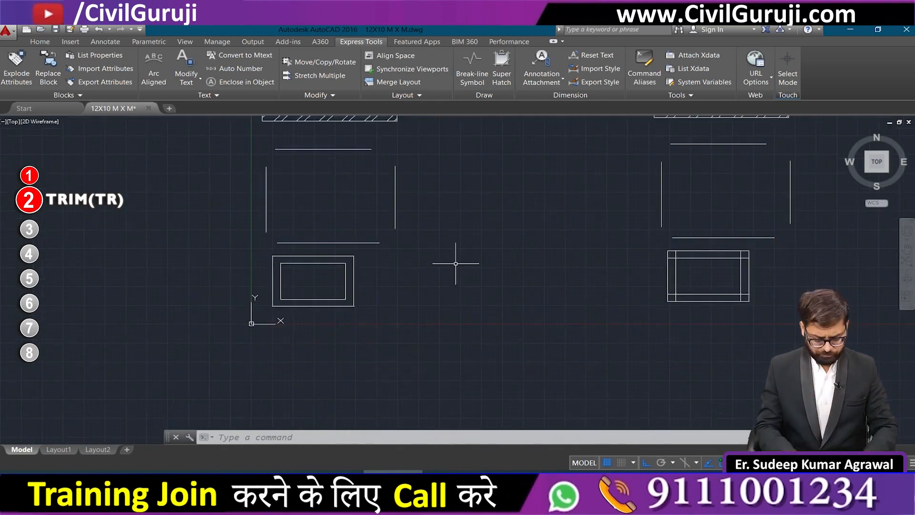
pyautogui.write('f')
pyautogui.press('Return')
pyautogui.write('m')
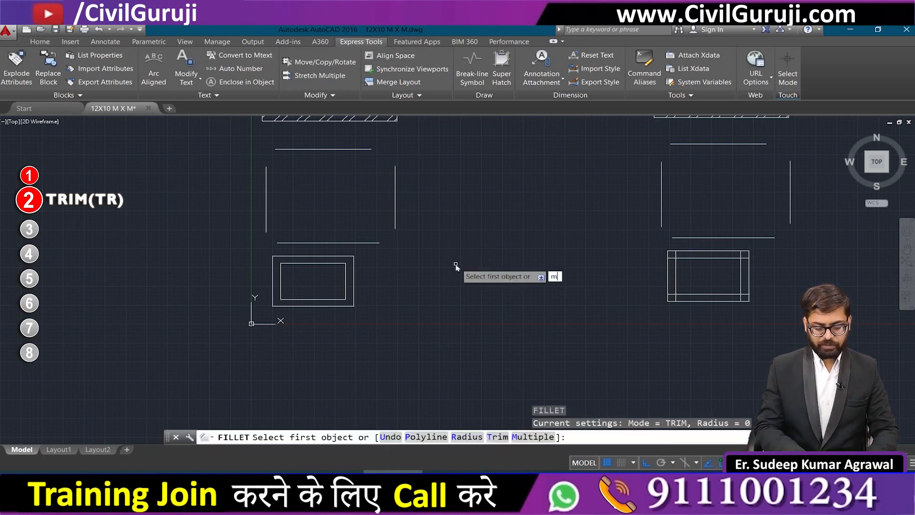
pyautogui.press('Return')
pyautogui.scroll(2, 277, 118)
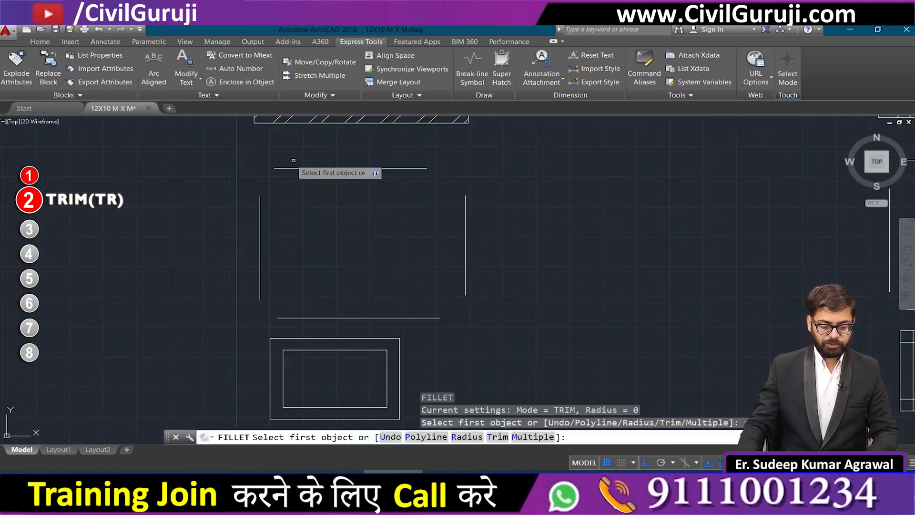
pyautogui.click(294, 168)
pyautogui.click(260, 205)
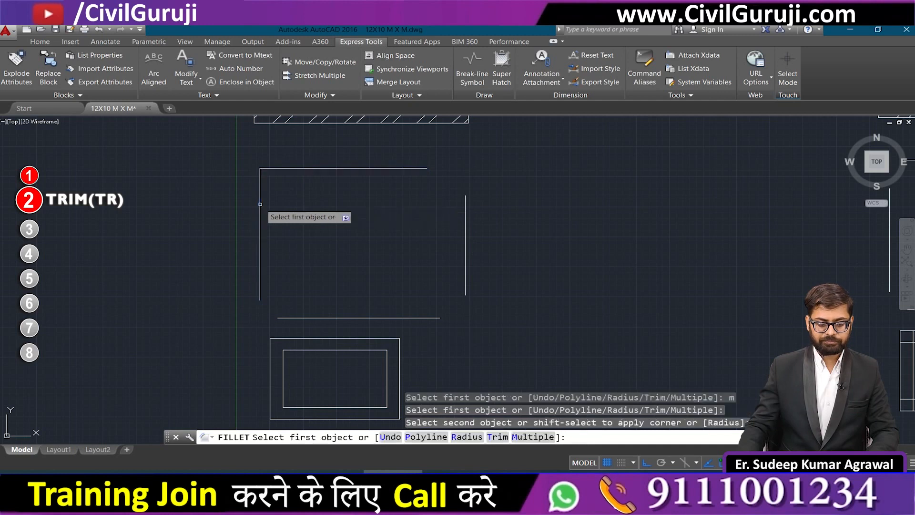
pyautogui.click(466, 212)
pyautogui.click(415, 170)
# Fillet the lower two corners of the same lines to close the rectangle, and end the command
pyautogui.click(403, 317)
pyautogui.click(465, 265)
pyautogui.click(256, 277)
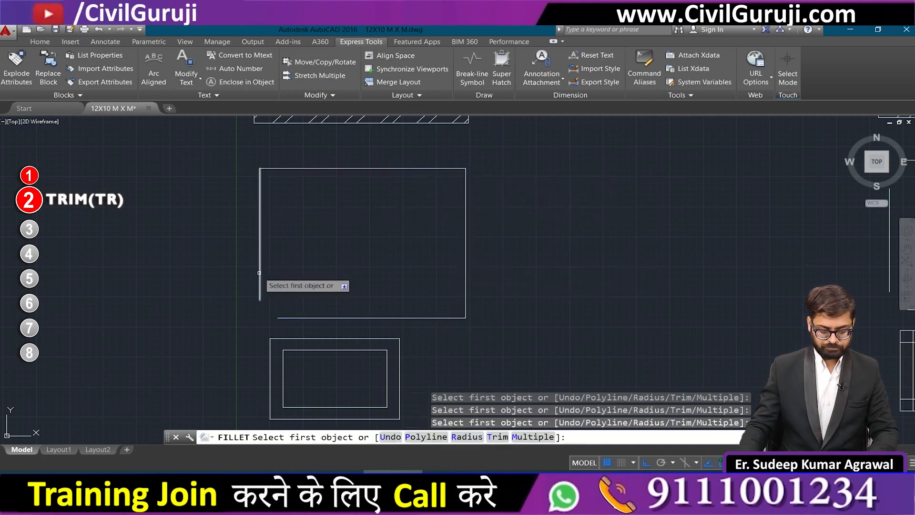
pyautogui.click(260, 272)
pyautogui.click(296, 316)
pyautogui.press('Escape')
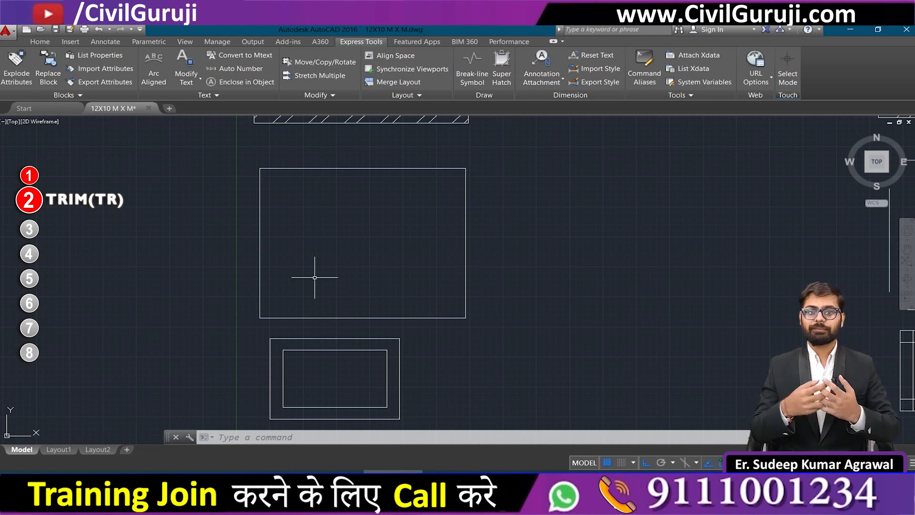
# Delete the hatch around the ROOM text and hatch the rectangle again with the ANSI32 pattern at scale 100
pyautogui.scroll(-4, 315, 277)
pyautogui.scroll(4, 312, 199)
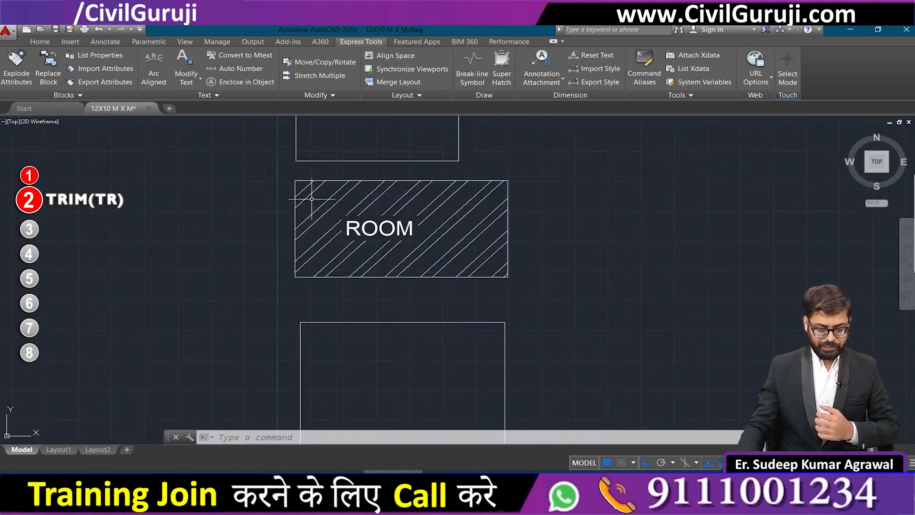
pyautogui.scroll(-4, 312, 199)
pyautogui.scroll(5, 429, 205)
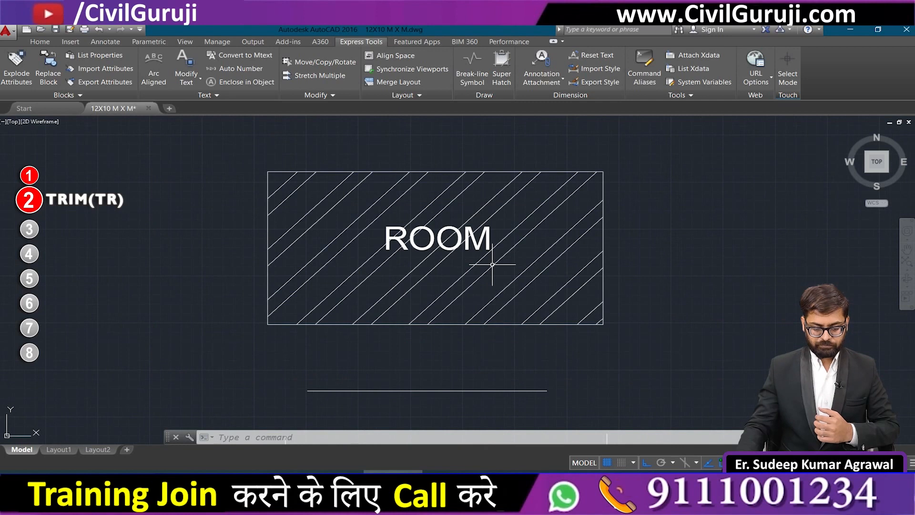
pyautogui.scroll(2, 492, 264)
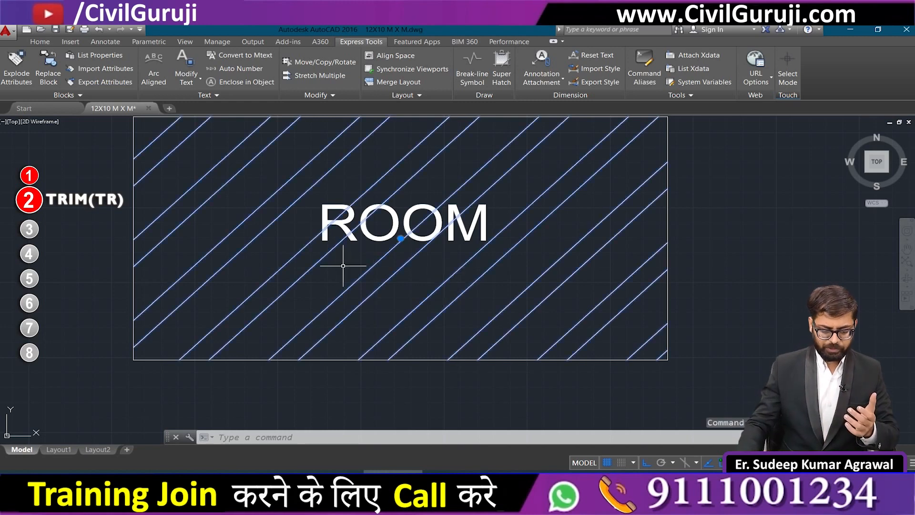
pyautogui.click(319, 263)
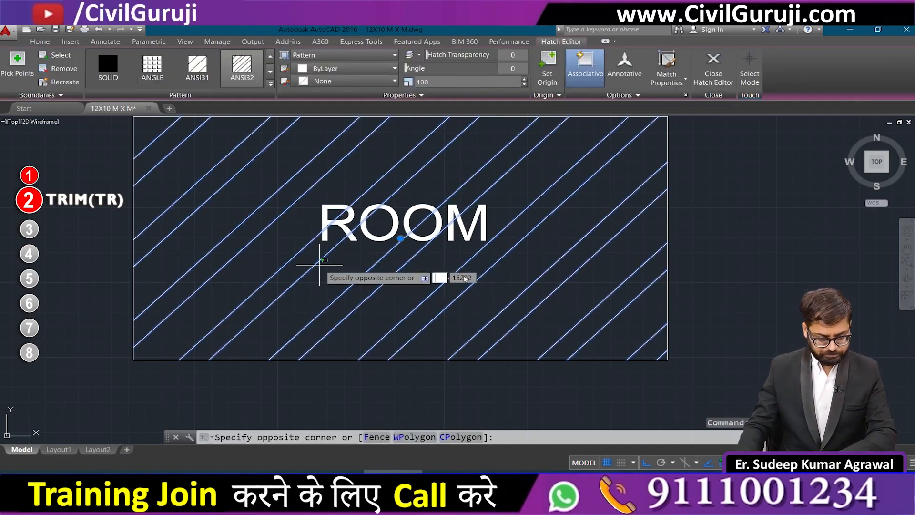
pyautogui.press('Escape')
pyautogui.press('Escape')
pyautogui.scroll(-2, 437, 257)
pyautogui.click(440, 201)
pyautogui.click(415, 193)
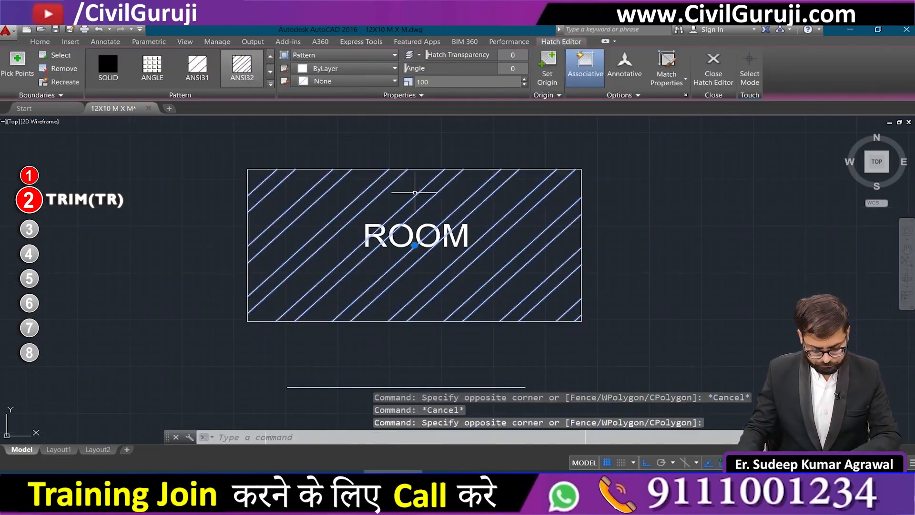
pyautogui.press('Delete')
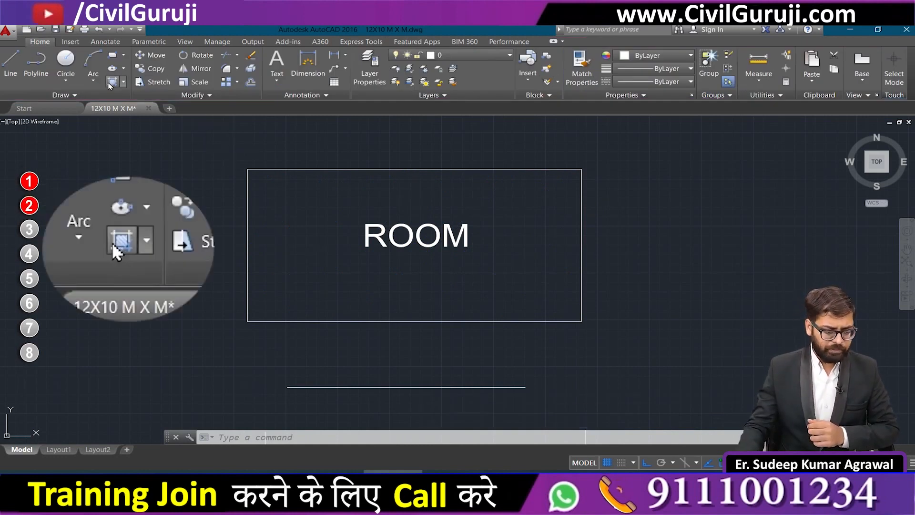
pyautogui.click(111, 82)
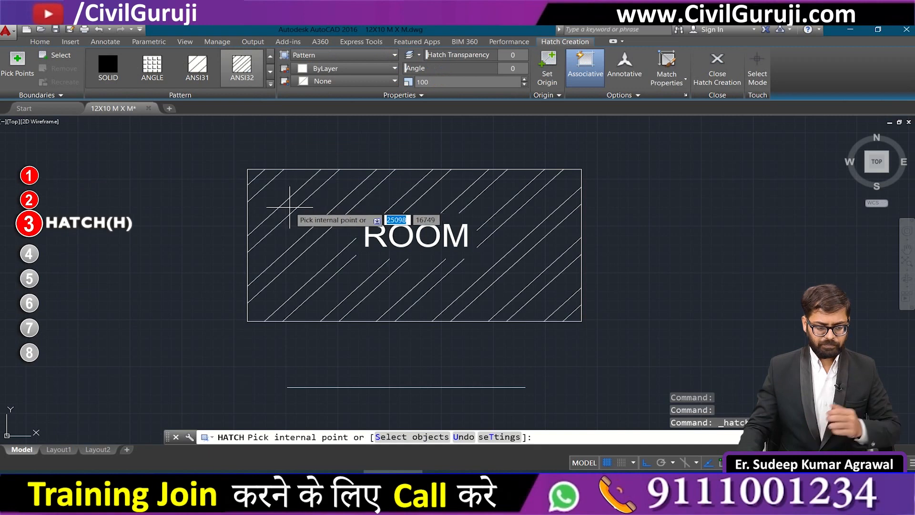
pyautogui.click(289, 208)
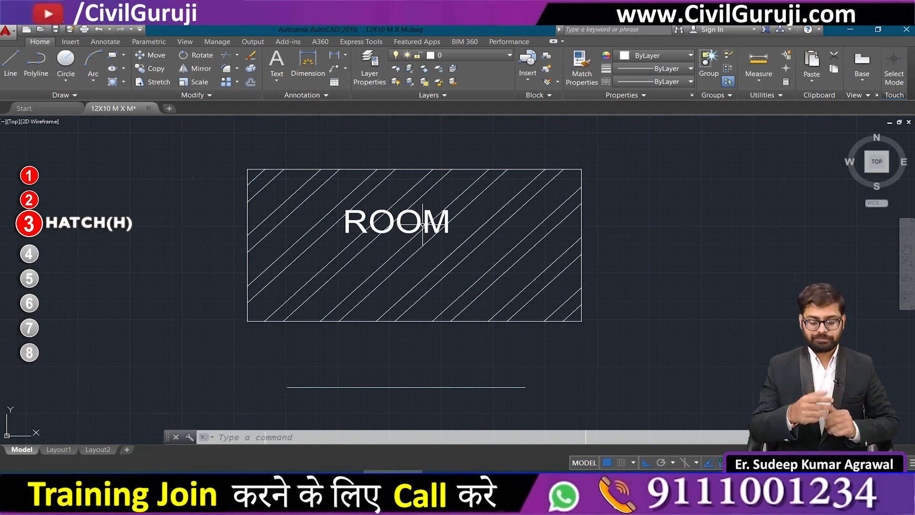
# Mask the hatch behind the ROOM text with the TEXTMASK command
pyautogui.write('te')
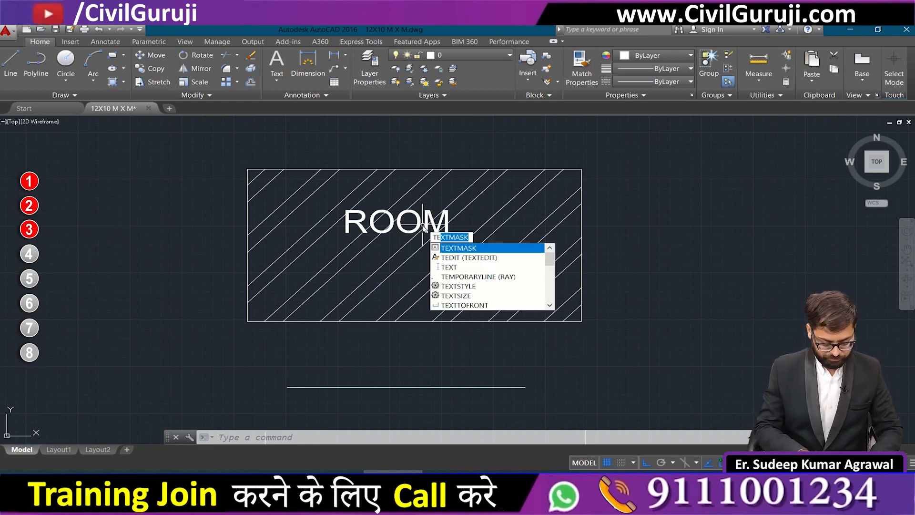
pyautogui.write('xtmask')
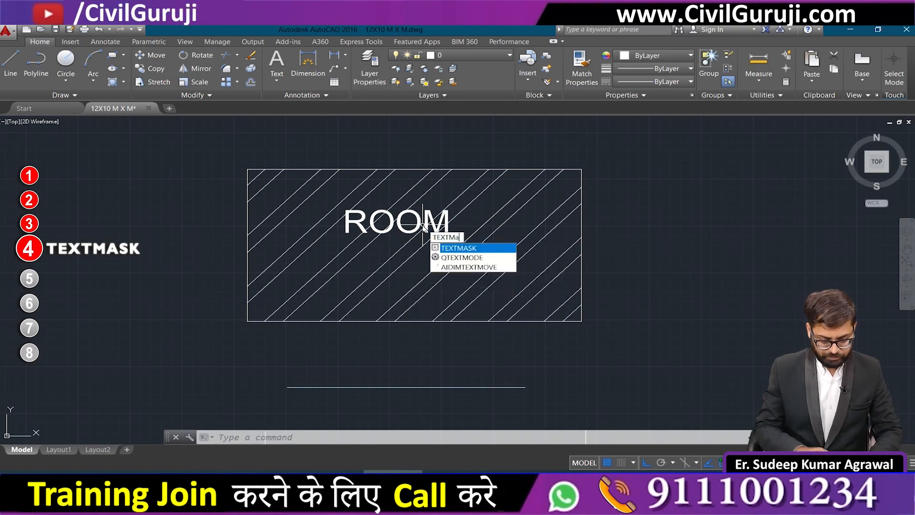
pyautogui.press('Return')
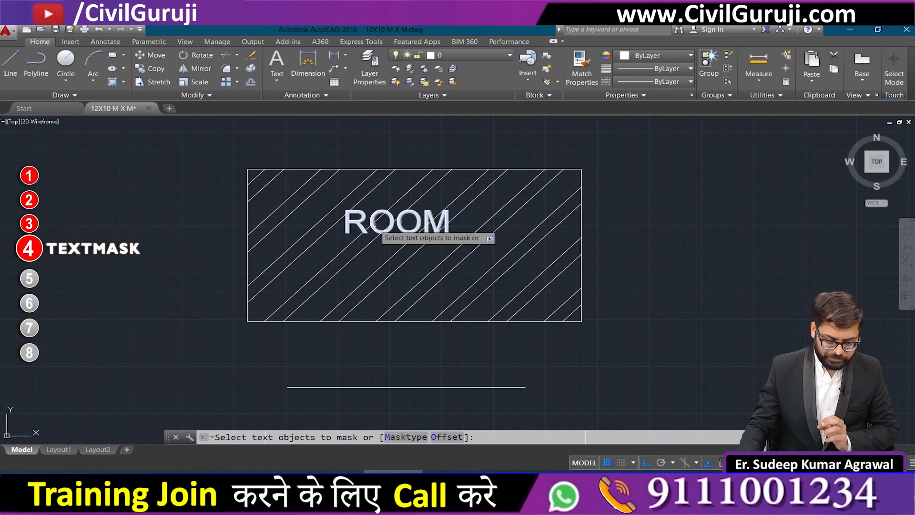
pyautogui.click(375, 223)
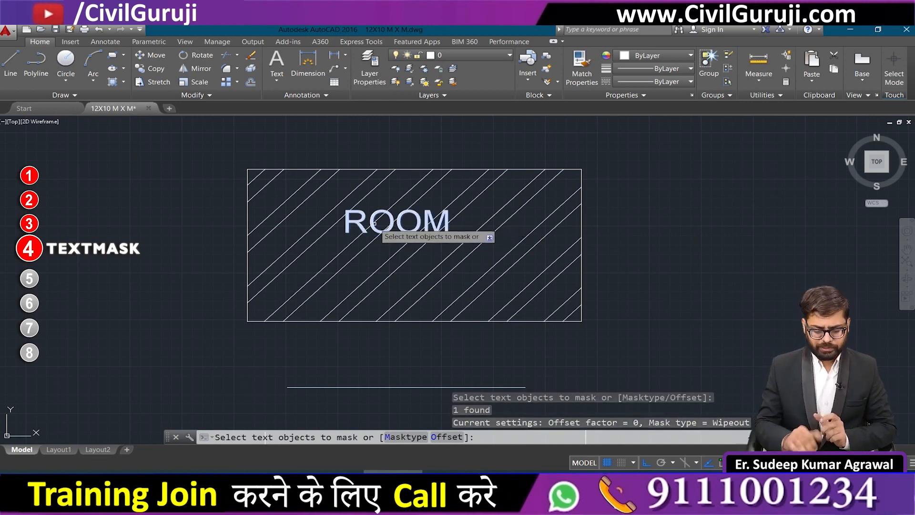
pyautogui.press('Return')
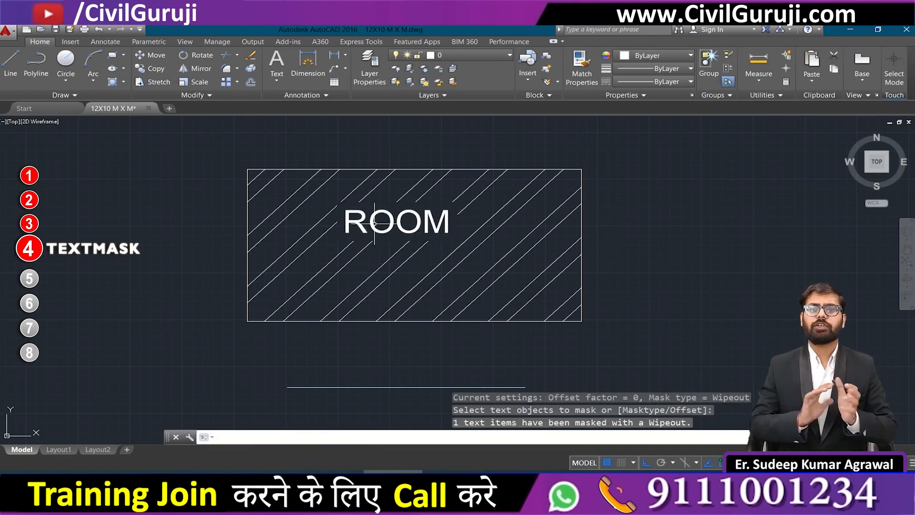
# Move the masked ROOM text straight down within the hatched rectangle
pyautogui.click(374, 222)
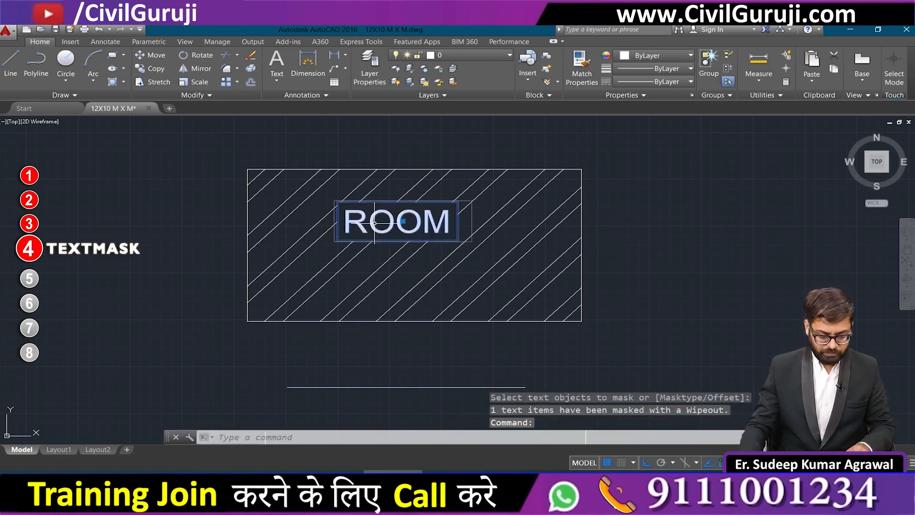
pyautogui.write('m')
pyautogui.press('Return')
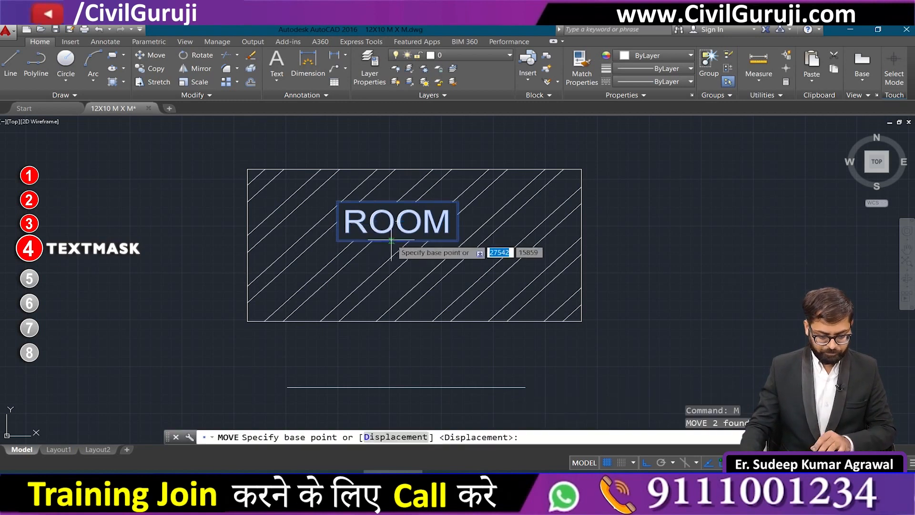
pyautogui.click(398, 221)
pyautogui.click(397, 257)
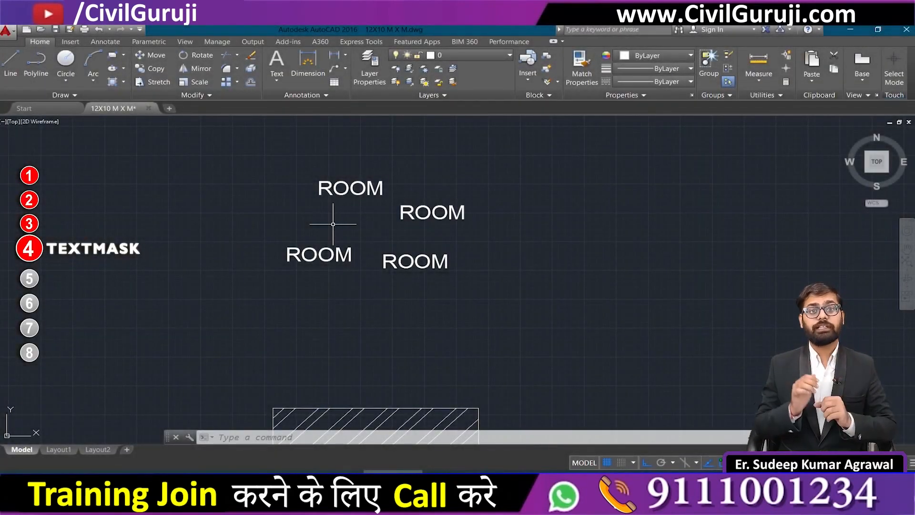
# Copy the four ROOM texts to the clipboard and paste the group beside the originals
pyautogui.click(491, 300)
pyautogui.click(291, 176)
pyautogui.hotkey('ctrl', 'c')
pyautogui.hotkey('ctrl', 'v')
pyautogui.click(584, 261)
# Paste another group of ROOM texts below the copied ones and delete its two right-hand texts
pyautogui.hotkey('ctrl', 'v')
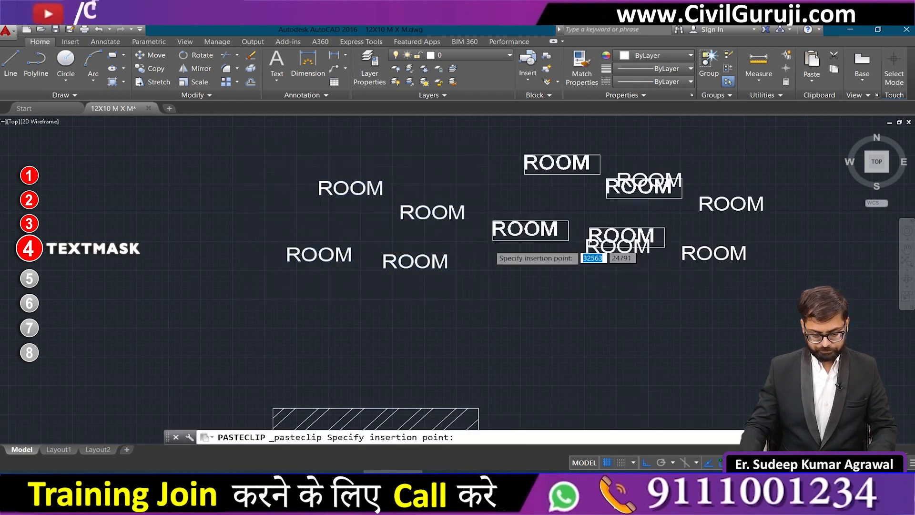
pyautogui.scroll(-2, 491, 245)
pyautogui.click(524, 345)
pyautogui.click(680, 371)
pyautogui.click(604, 331)
pyautogui.press('Delete')
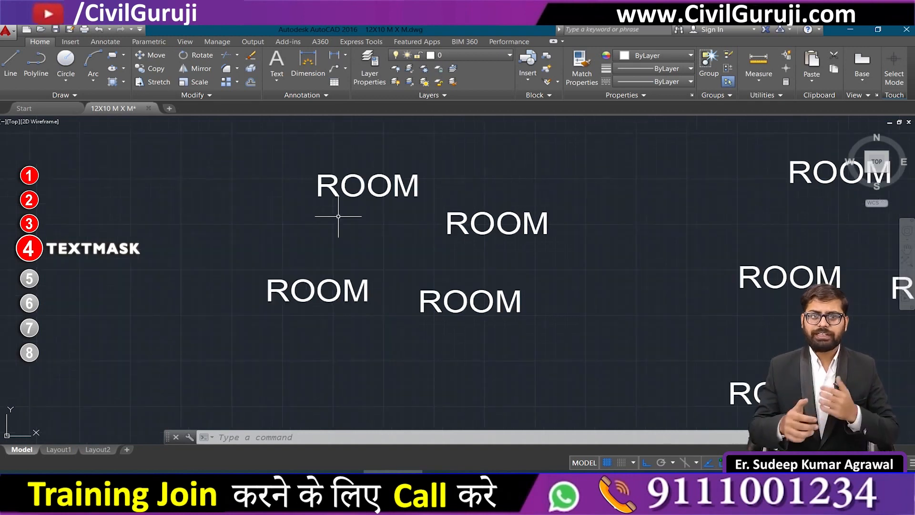
# Enclose the four original ROOM texts in variable-size slots with the TCIRCLE command, using a distance offset factor of 0
pyautogui.write('TC')
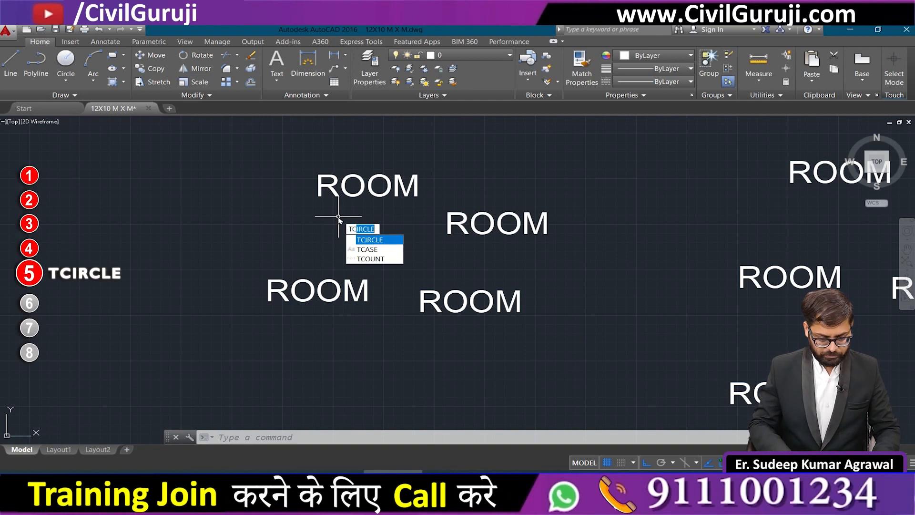
pyautogui.press('Return')
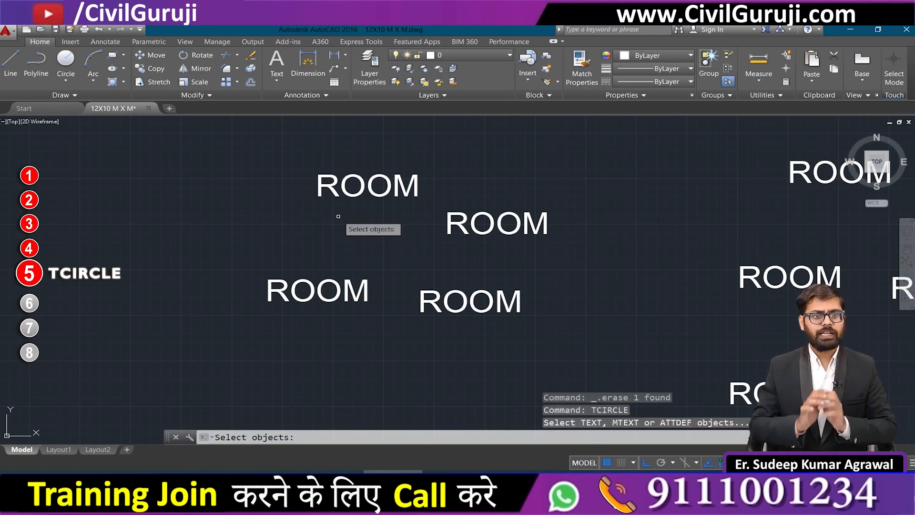
pyautogui.click(215, 154)
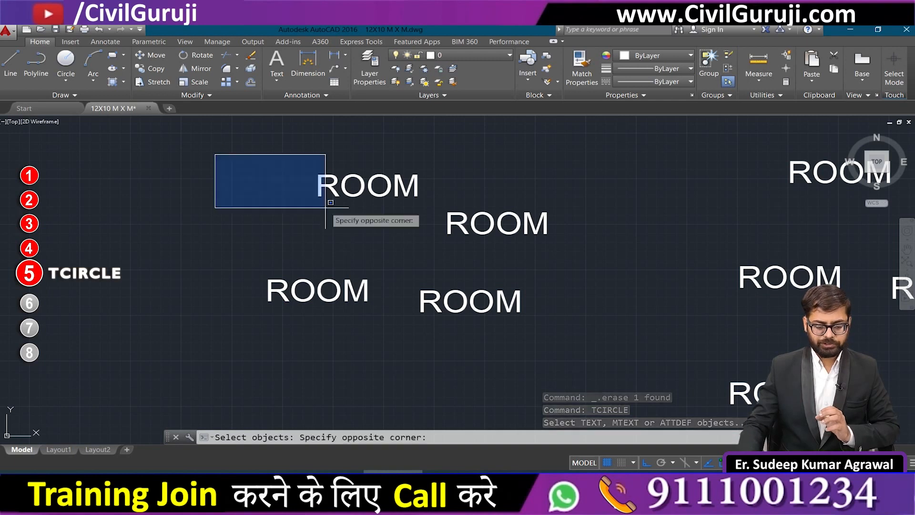
pyautogui.click(574, 337)
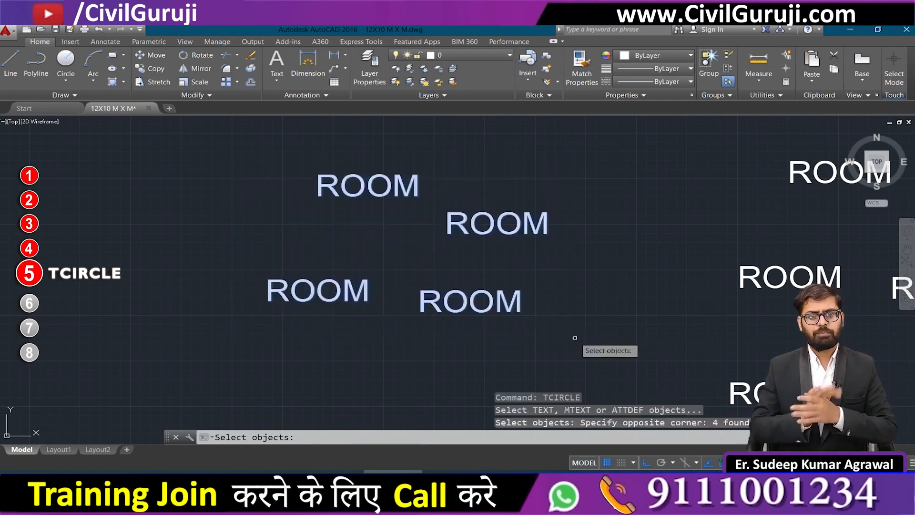
pyautogui.press('Return')
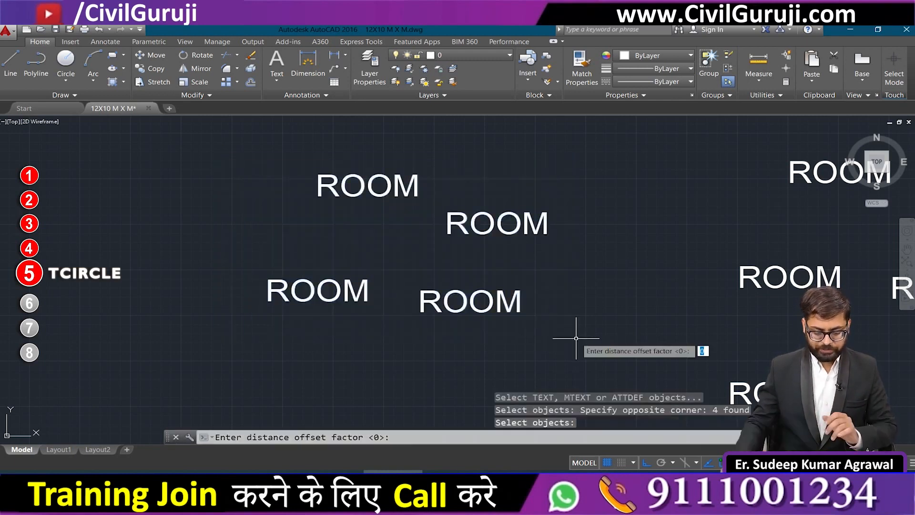
pyautogui.scroll(2, 370, 236)
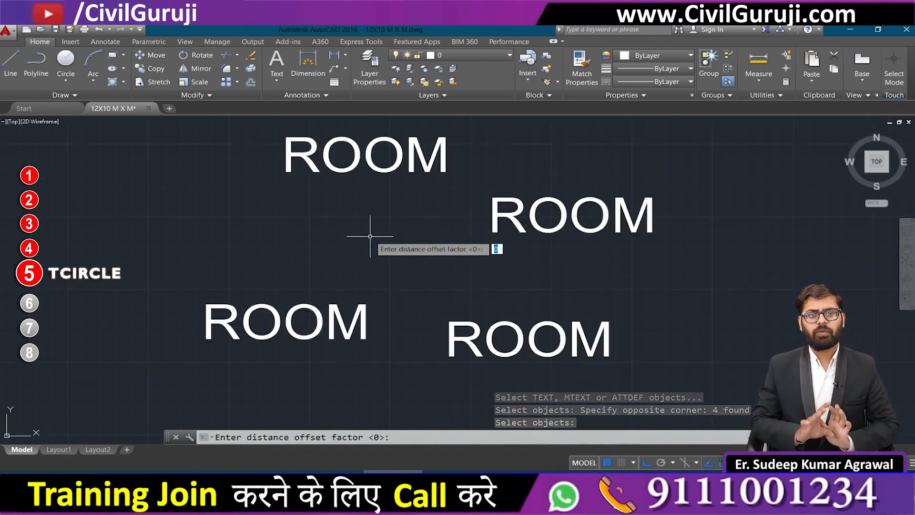
pyautogui.press('Return')
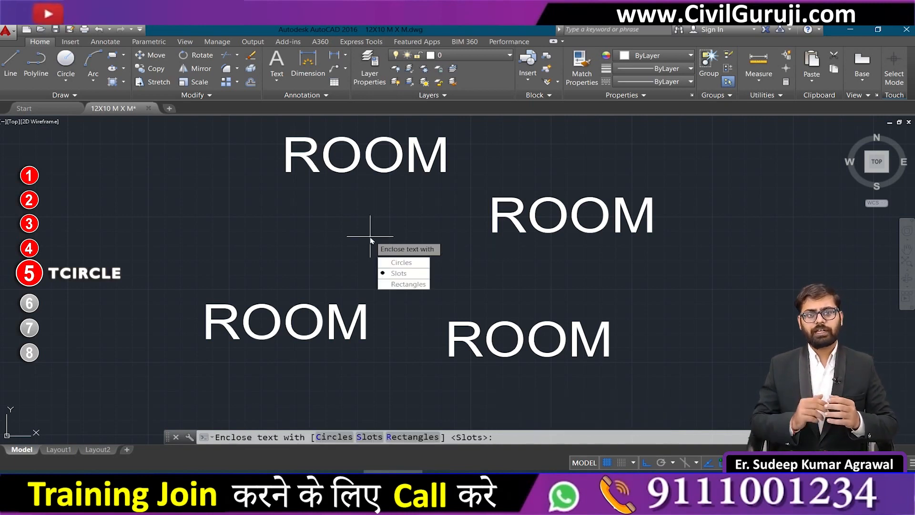
pyautogui.click(407, 274)
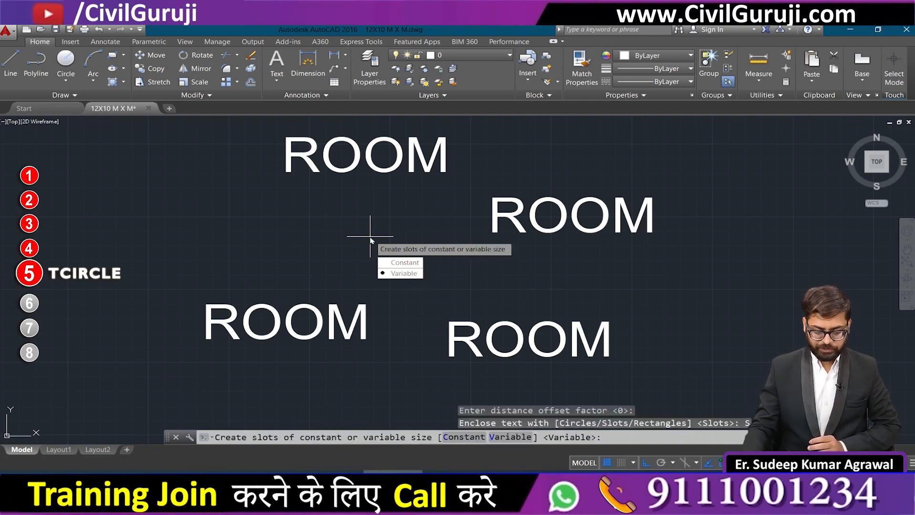
pyautogui.click(400, 262)
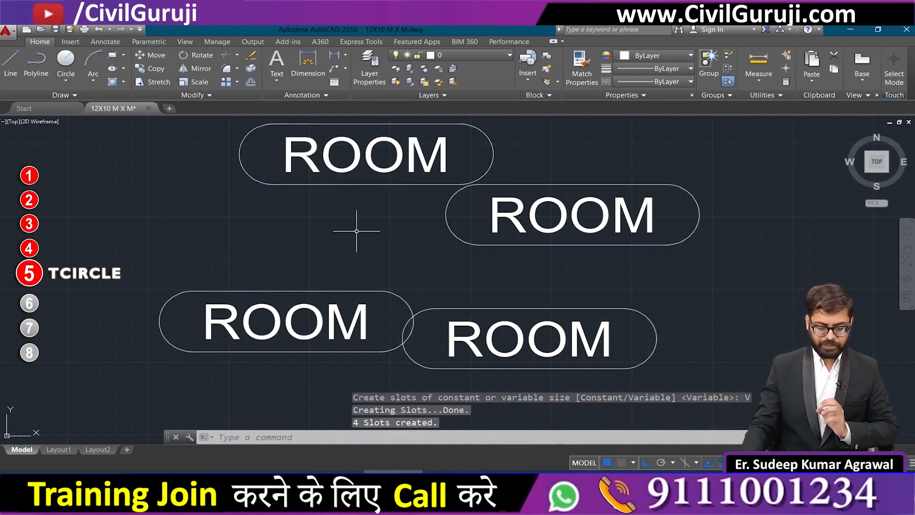
# Enclose the four copied ROOM texts in variable-size rectangles with TCIRCLE, using a distance offset factor of 0
pyautogui.scroll(-4, 359, 230)
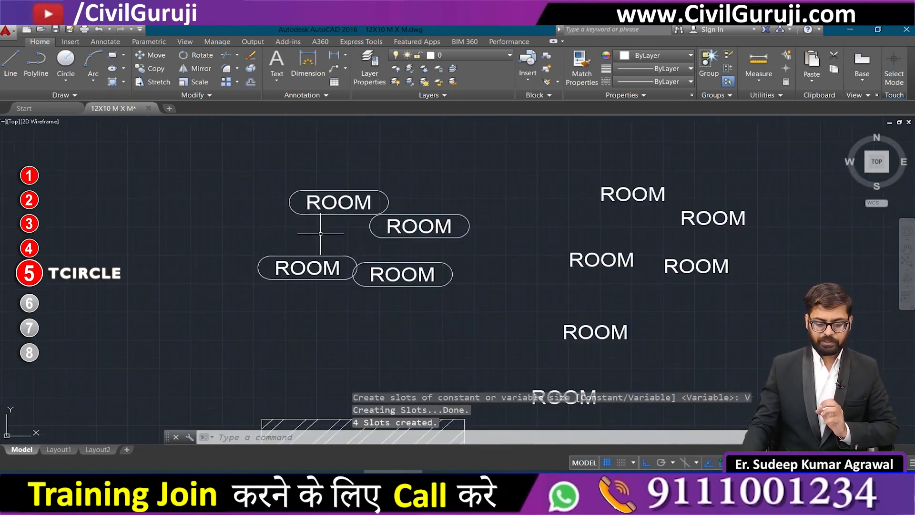
pyautogui.click(537, 160)
pyautogui.press('Escape')
pyautogui.press('Return')
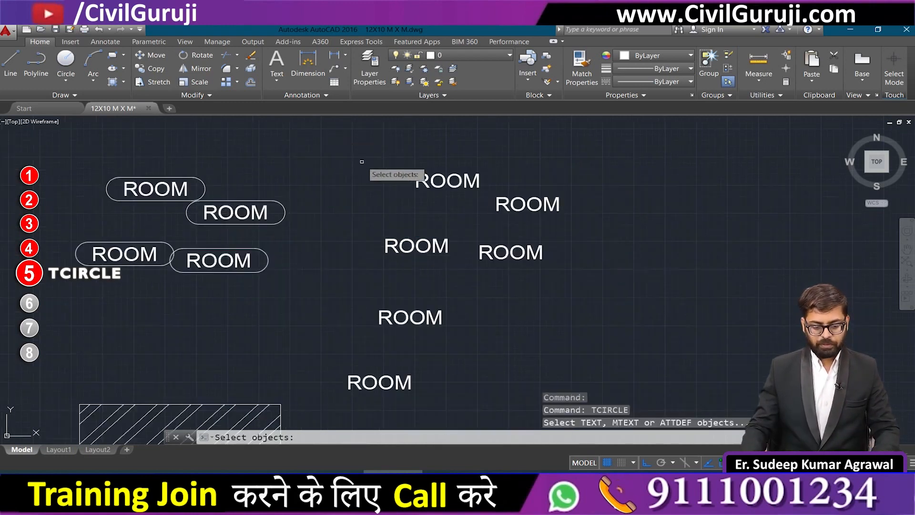
pyautogui.click(362, 162)
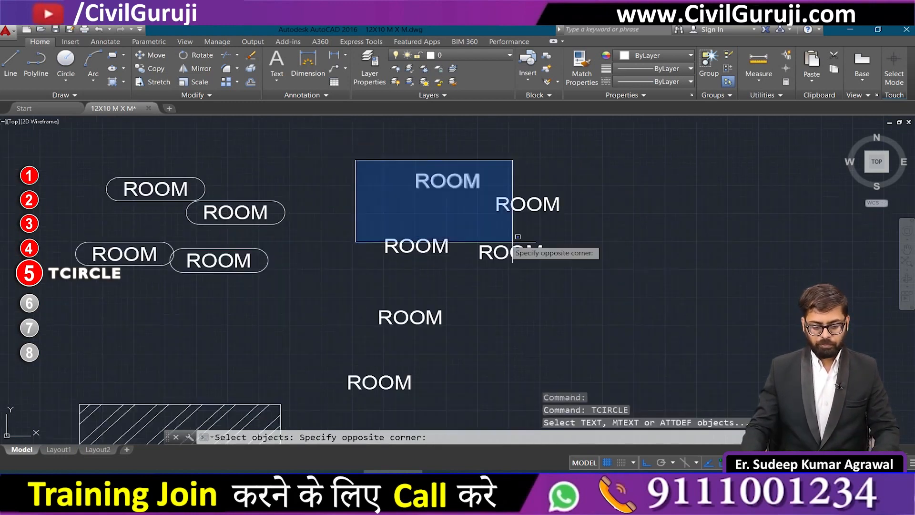
pyautogui.click(573, 267)
pyautogui.press('Return')
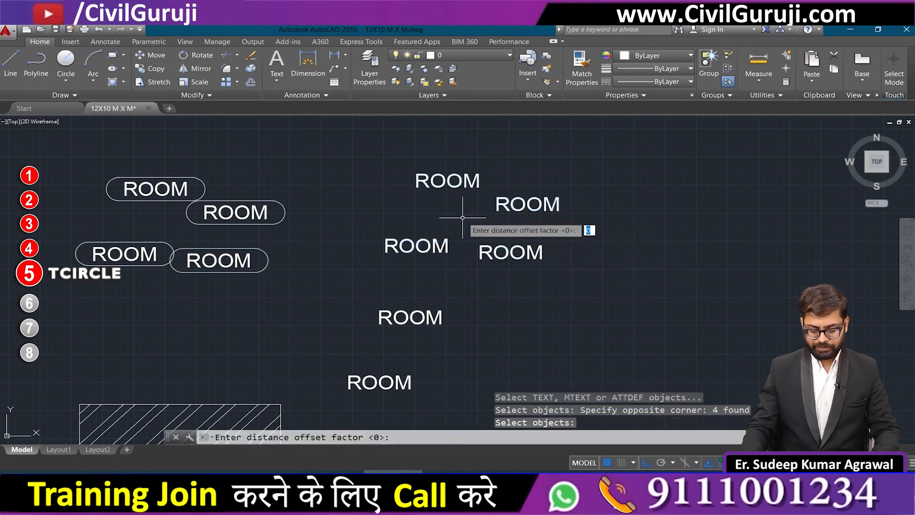
pyautogui.press('Return')
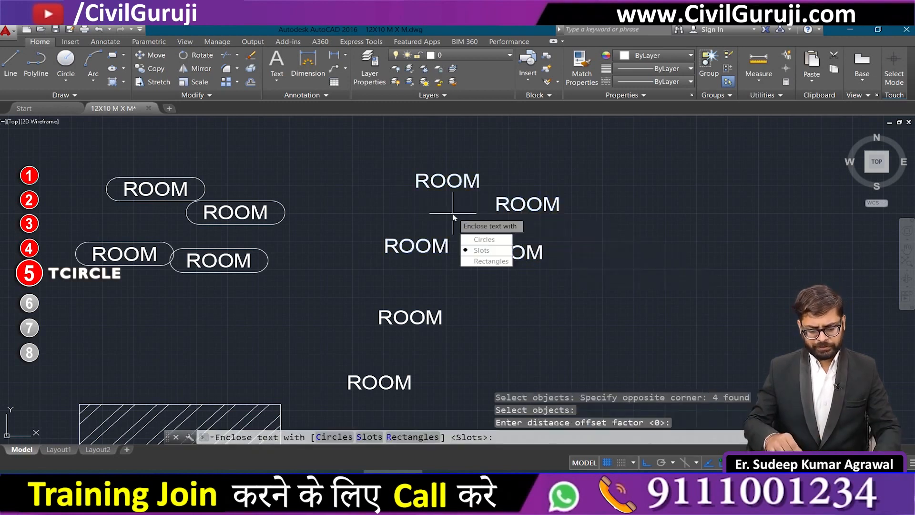
pyautogui.click(496, 261)
pyautogui.click(481, 255)
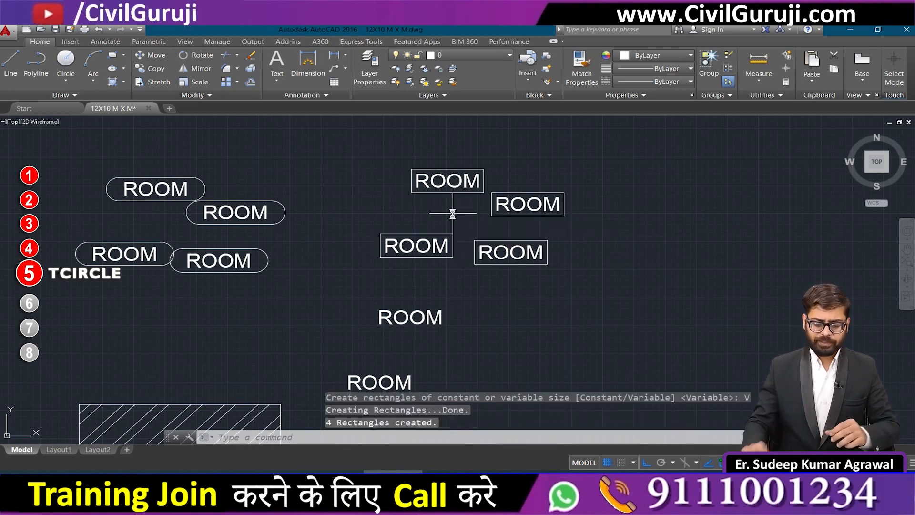
# Enclose the two remaining lower ROOM texts in variable-size circles with TCIRCLE, keeping the offset factor at 0
pyautogui.scroll(-2, 449, 213)
pyautogui.scroll(2, 394, 293)
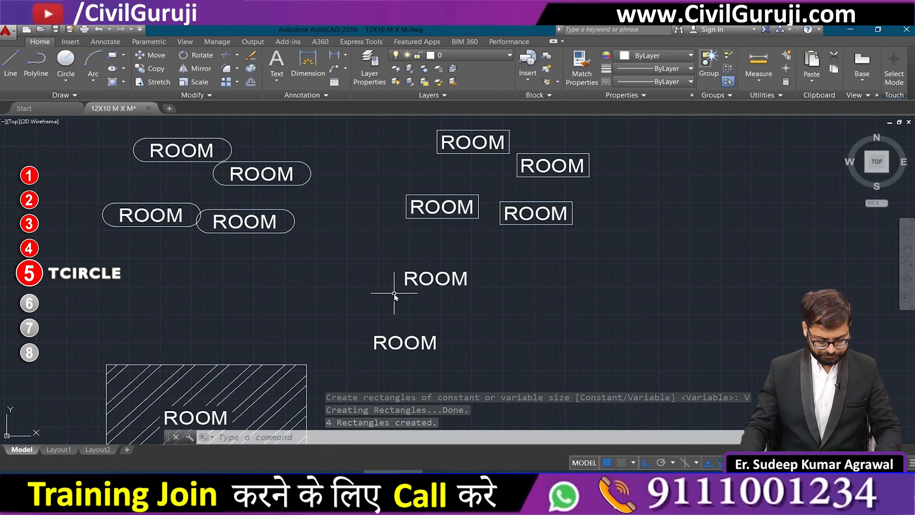
pyautogui.press('Return')
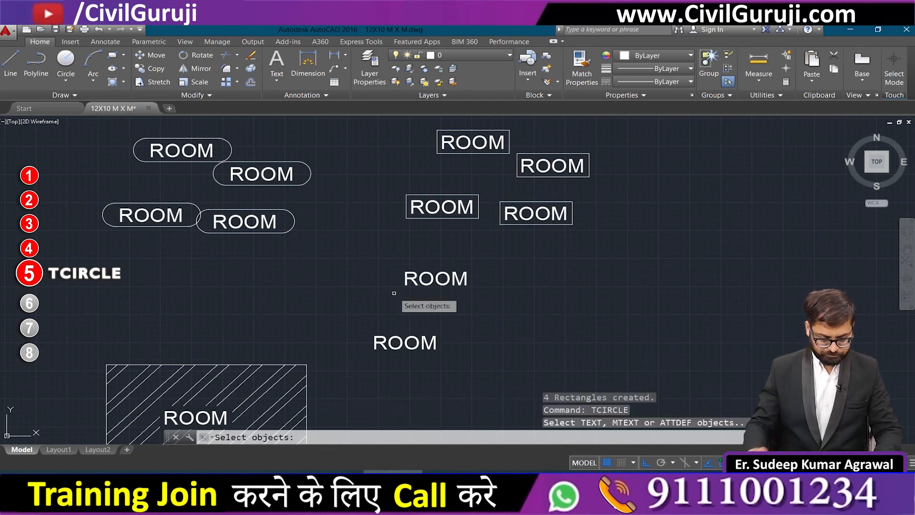
pyautogui.click(331, 257)
pyautogui.click(527, 359)
pyautogui.press('Return')
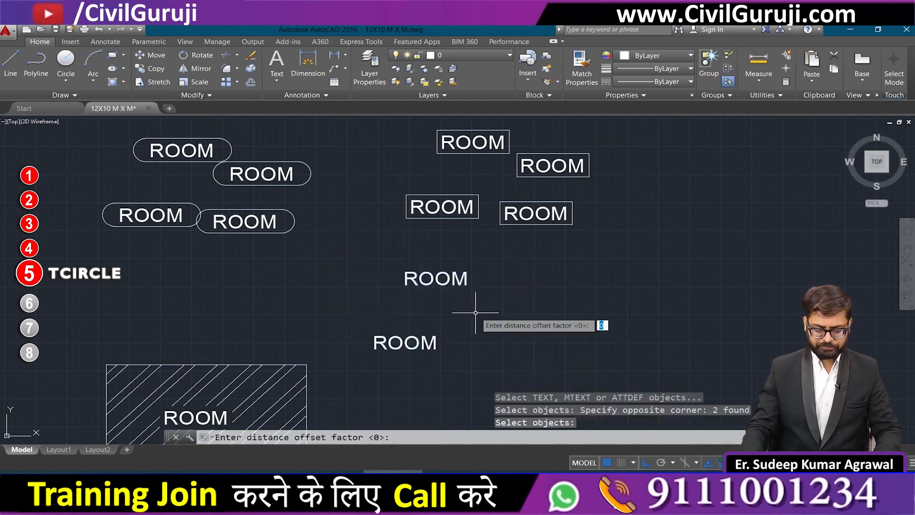
pyautogui.press('Return')
pyautogui.write('c')
pyautogui.press('Return')
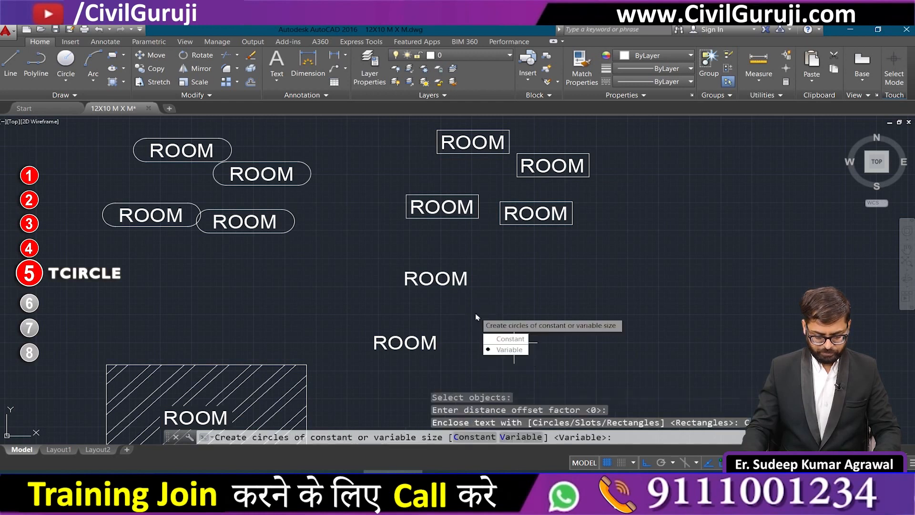
pyautogui.write('v')
pyautogui.press('Return')
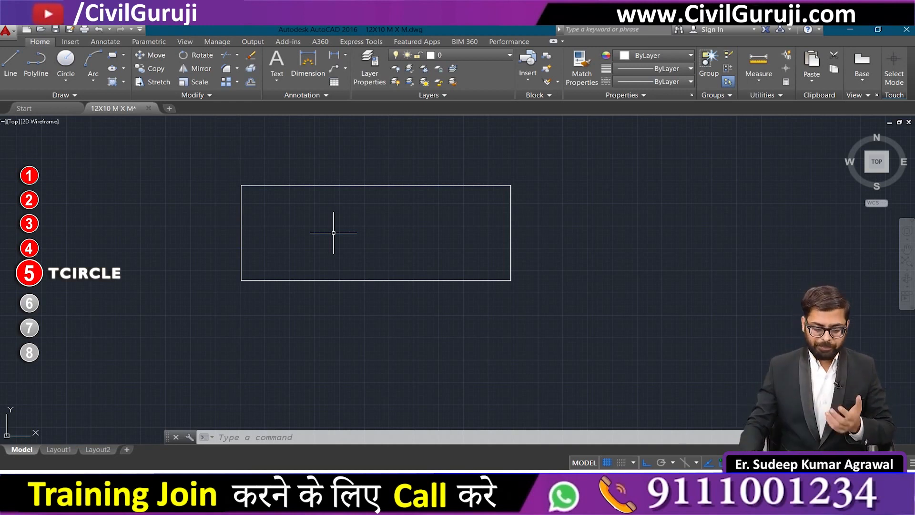
# Start SUPERHATCH for the empty rectangle with the image CivilGurujiBAg.png as the pattern, with insertion point and scale specified on-screen
pyautogui.scroll(-5, 334, 233)
pyautogui.scroll(10, 541, 313)
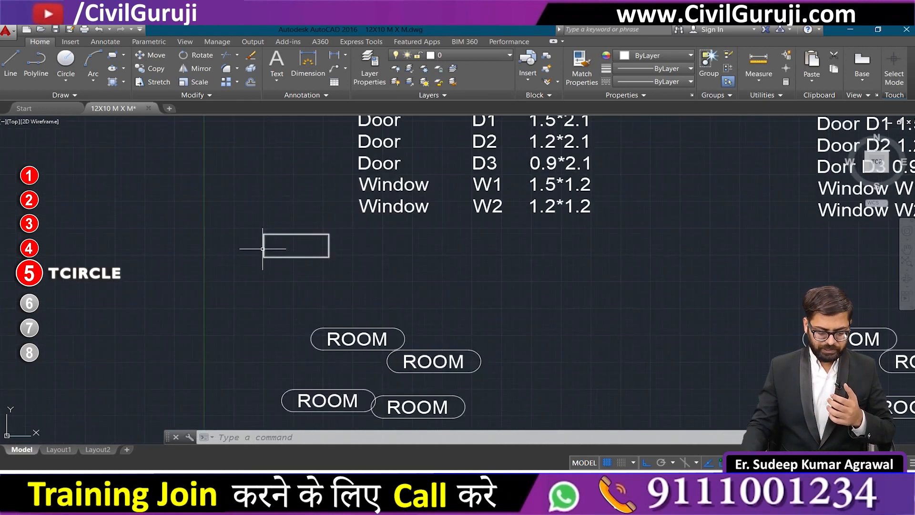
pyautogui.scroll(8, 306, 237)
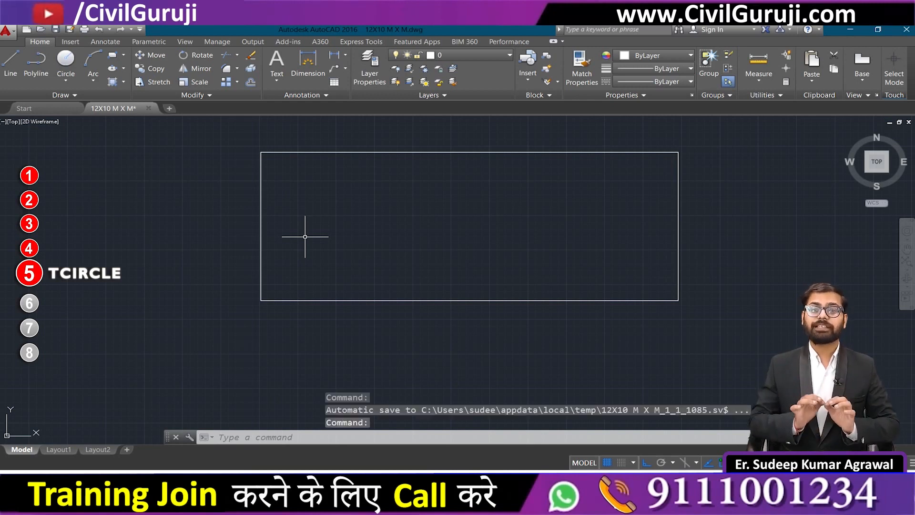
pyautogui.write('SUP')
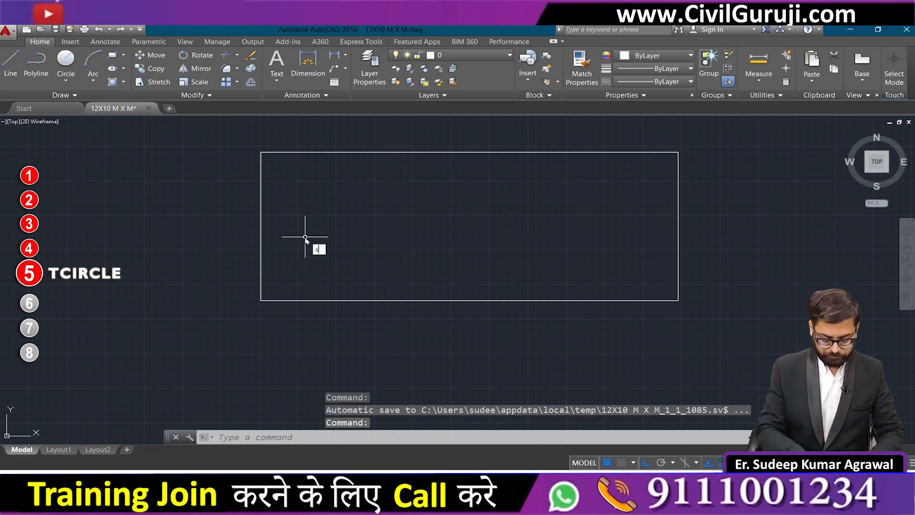
pyautogui.write('ERHATCH')
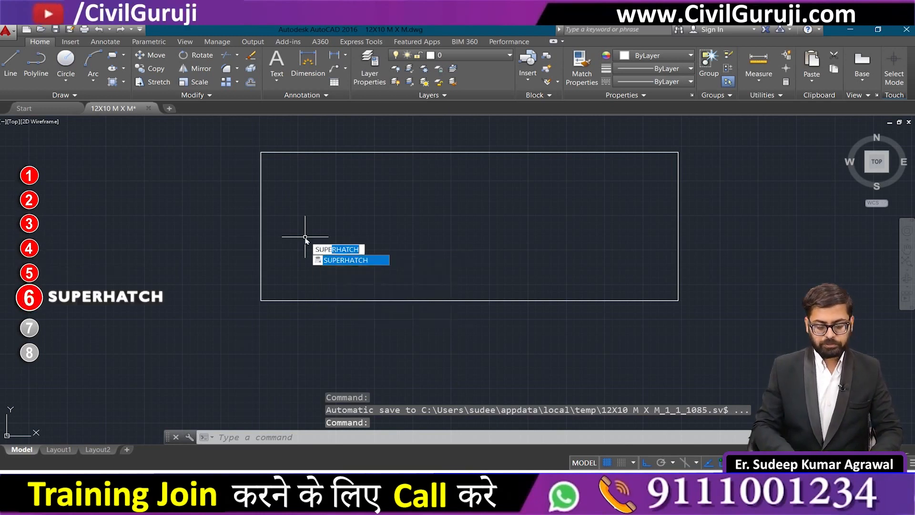
pyautogui.press('Return')
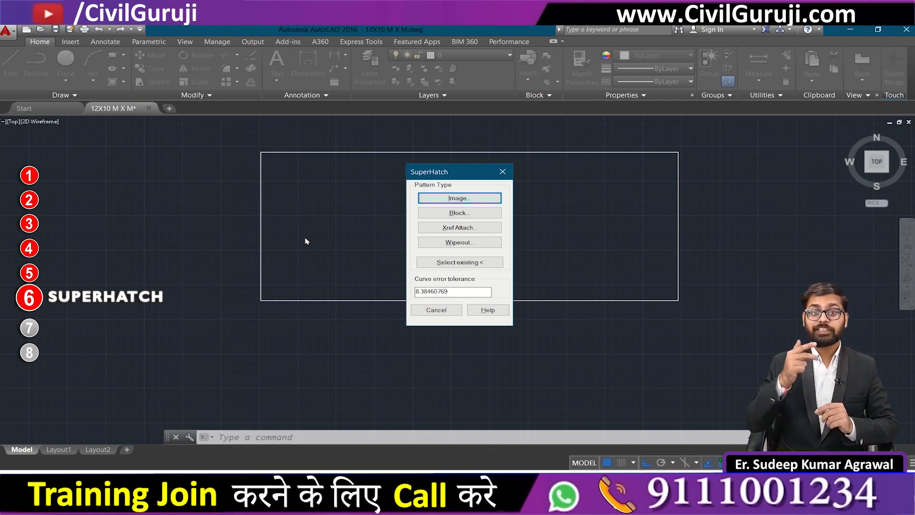
pyautogui.click(472, 198)
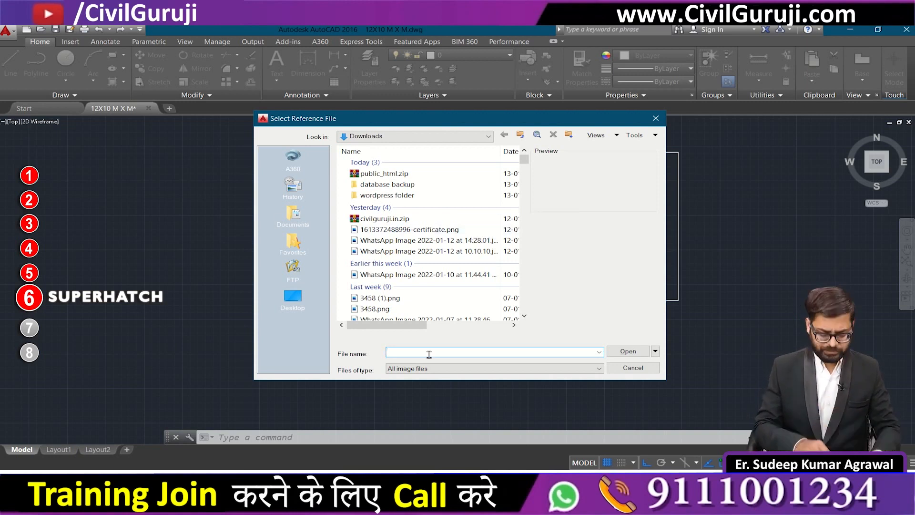
pyautogui.write('CivilGurujiBAg.png')
pyautogui.press('Return')
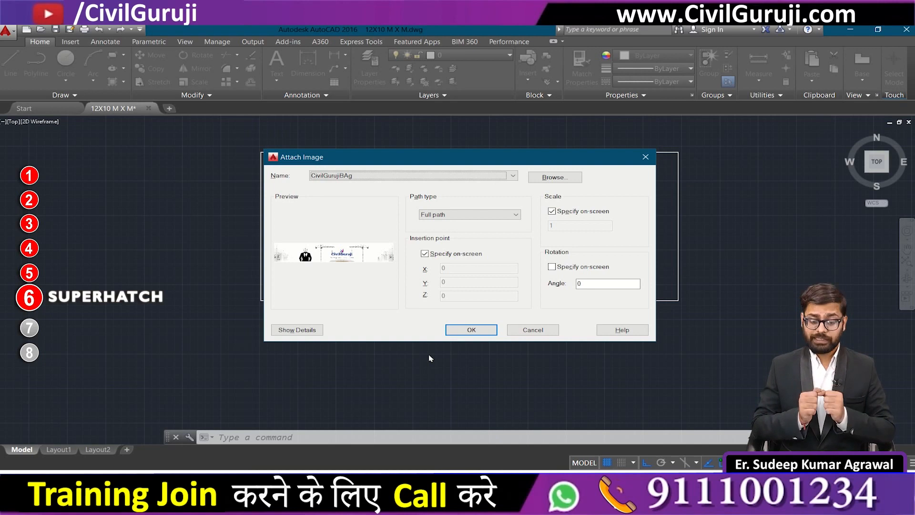
pyautogui.click(462, 329)
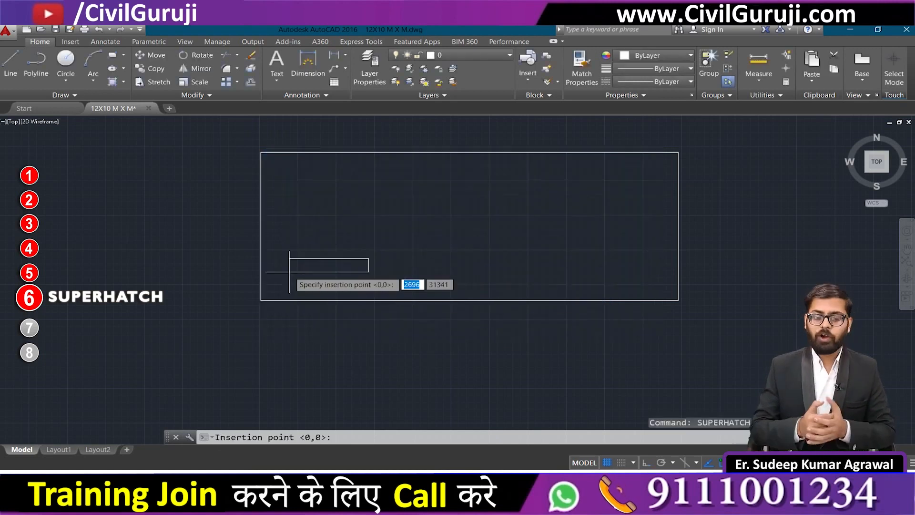
# Insert the pattern image at the rectangle's lower-left corner at scale 0.2, accept its placement, and fill the rectangle from an internal point
pyautogui.click(260, 299)
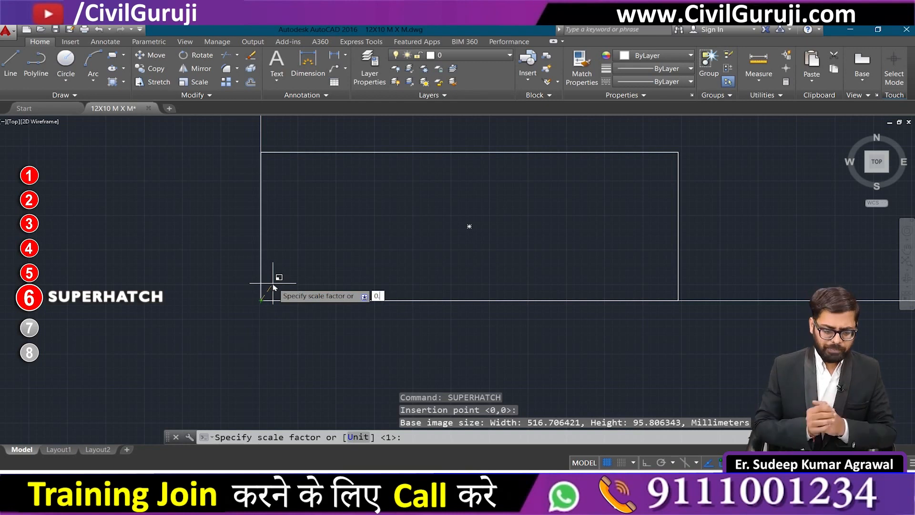
pyautogui.write('0.2')
pyautogui.press('Return')
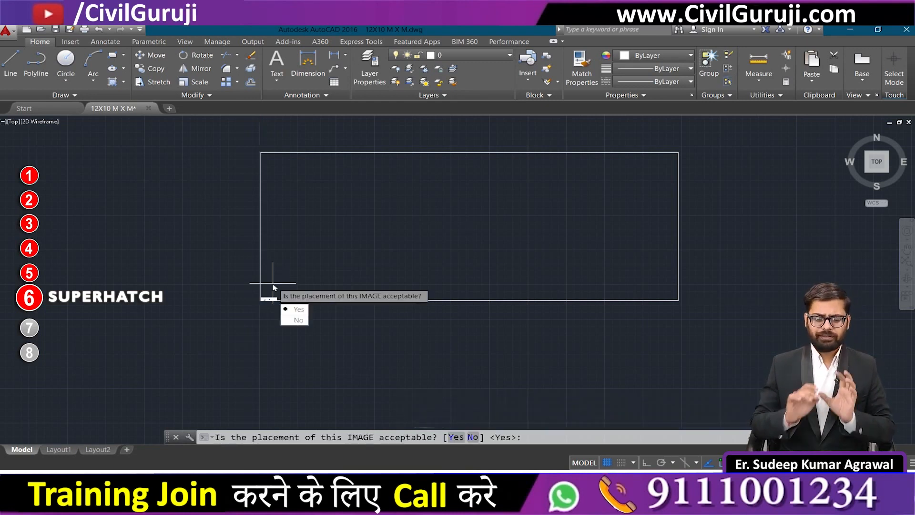
pyautogui.press('Return')
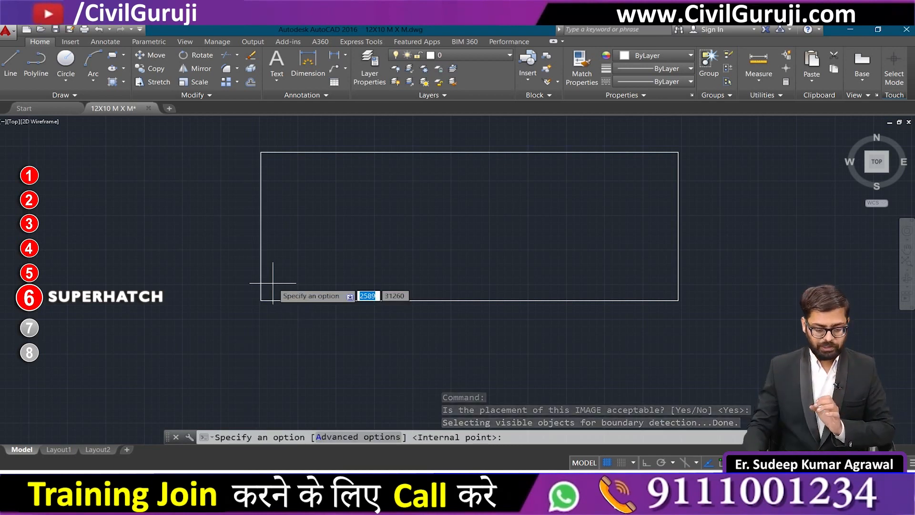
pyautogui.click(349, 235)
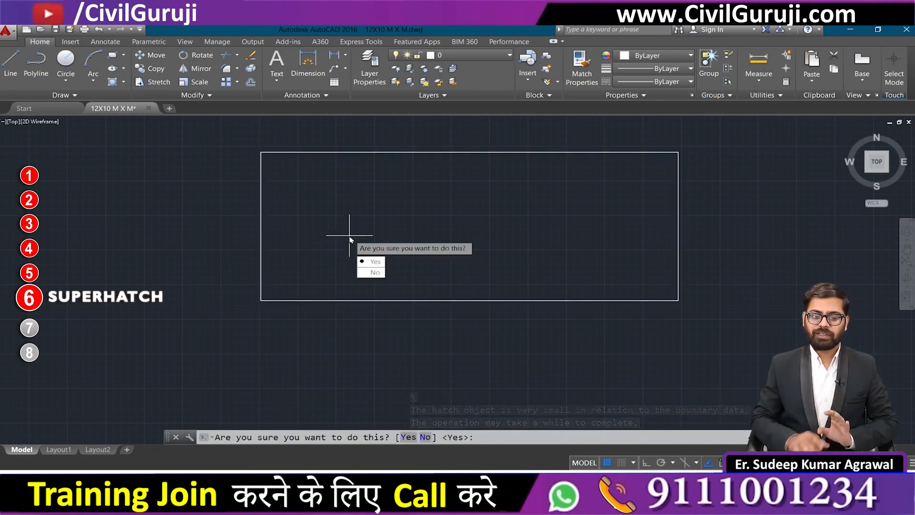
pyautogui.press('Return')
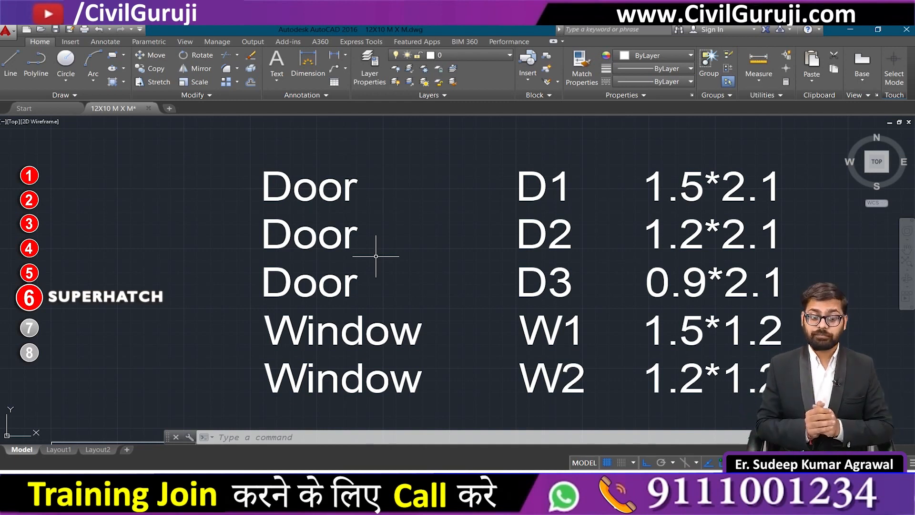
# Number the lines of the spaced door and window text with TCOUNT, sorted by Y, starting at 1 with increment 1, as prefixes
pyautogui.write('TCOUNT')
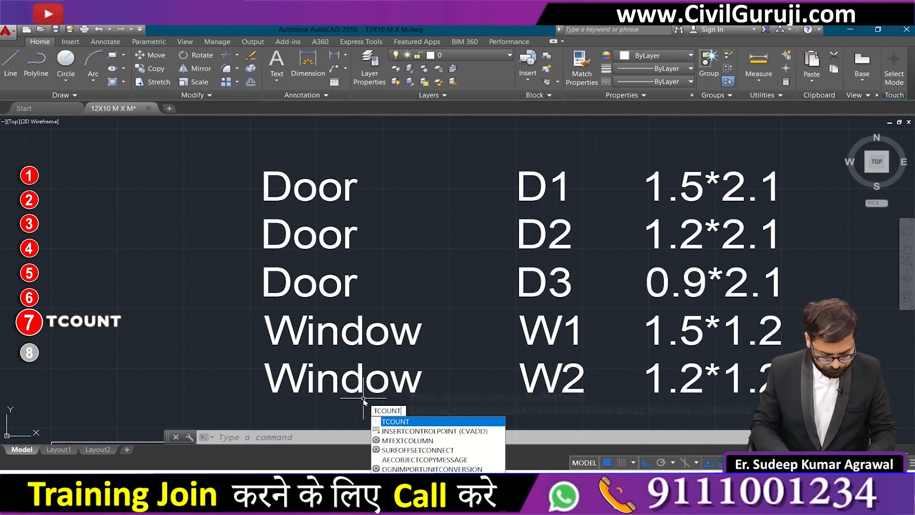
pyautogui.press('Return')
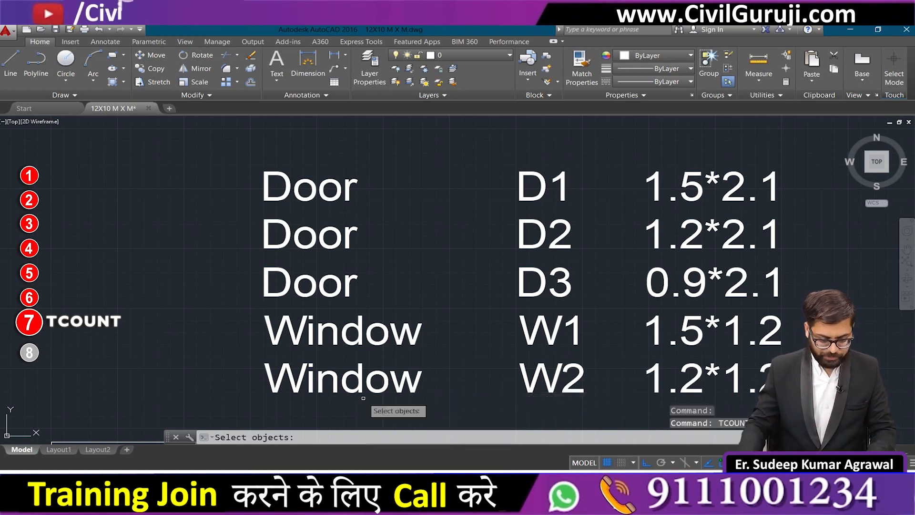
pyautogui.scroll(-2, 290, 243)
pyautogui.click(296, 235)
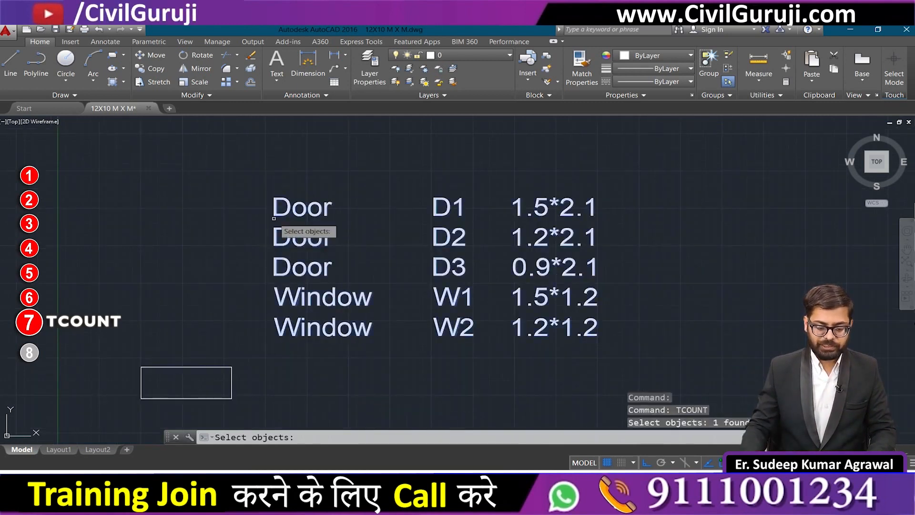
pyautogui.press('Return')
pyautogui.scroll(2, 275, 223)
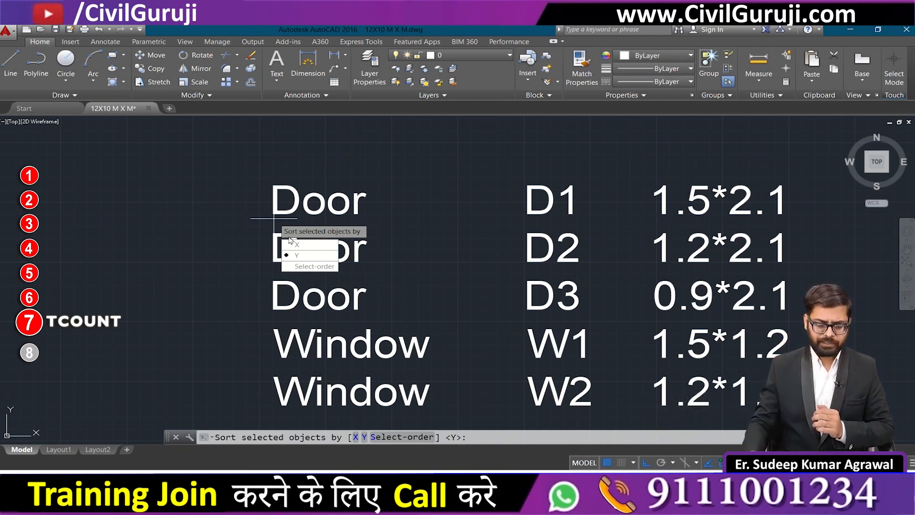
pyautogui.click(298, 255)
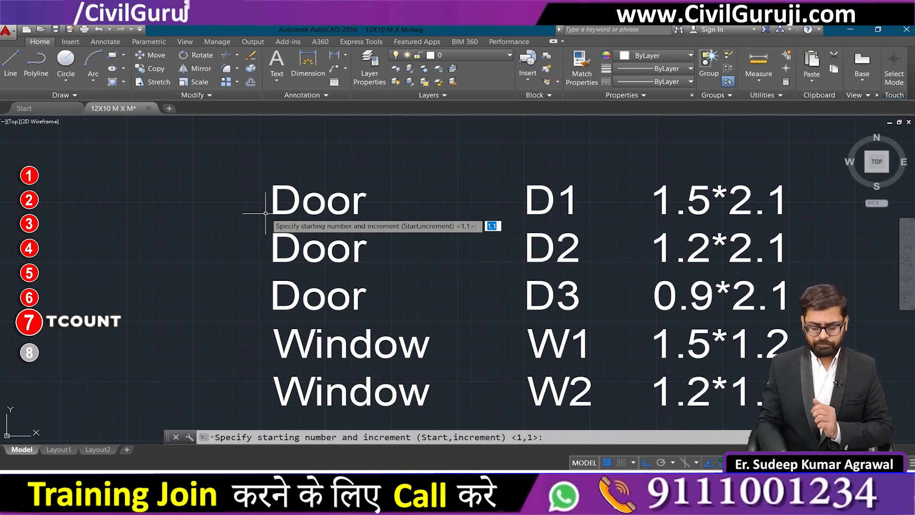
pyautogui.press('Return')
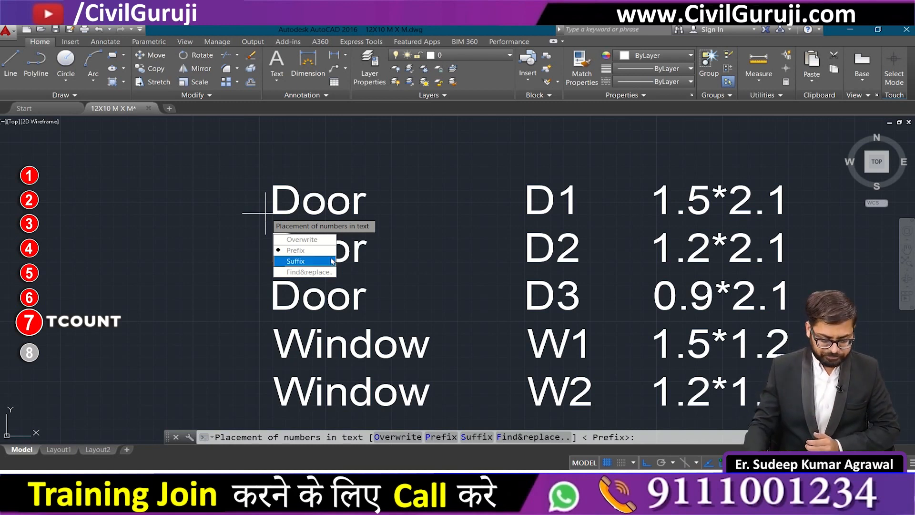
pyautogui.click(312, 251)
pyautogui.scroll(-2, 254, 218)
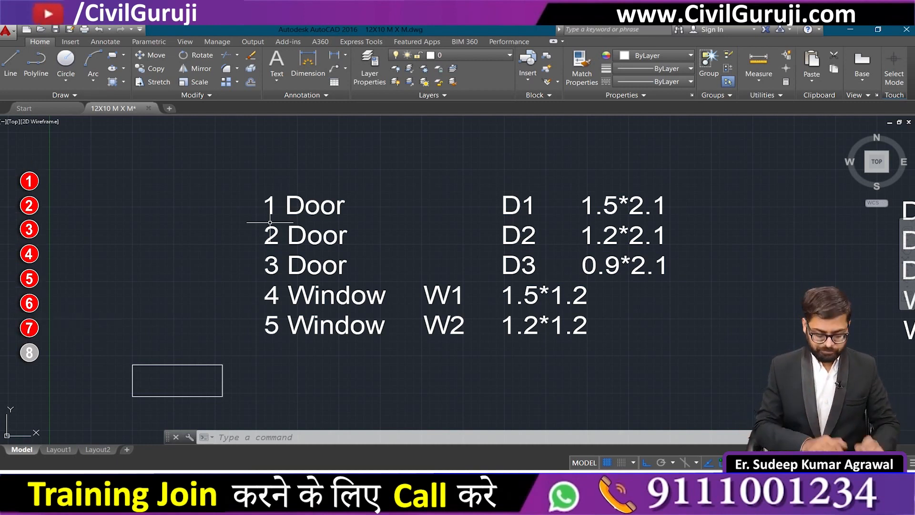
# Change the numbered door and window list and the neighbouring list beside it to UPPERCASE with TCASE
pyautogui.write('t')
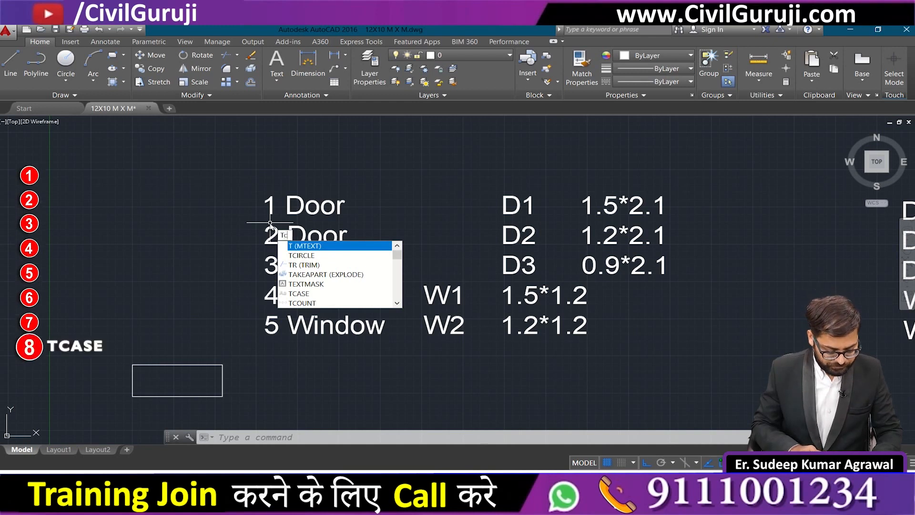
pyautogui.write('case')
pyautogui.press('Return')
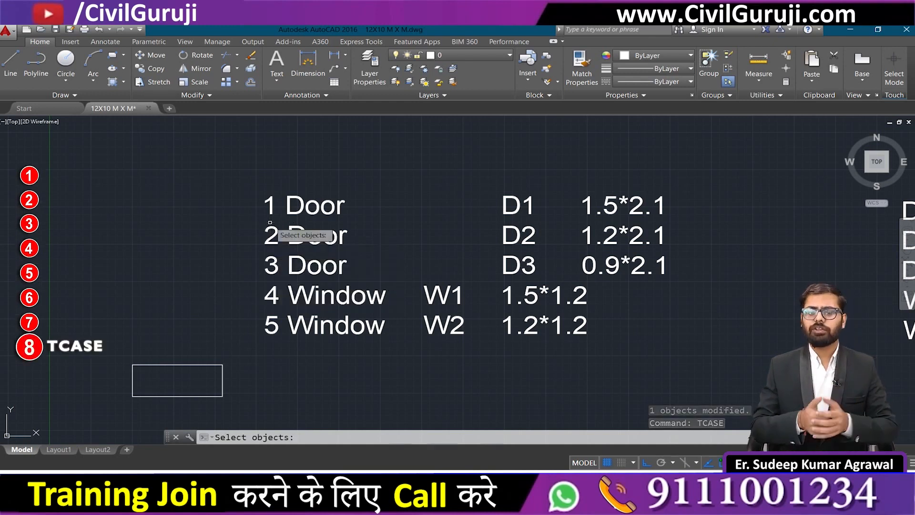
pyautogui.scroll(-2, 270, 222)
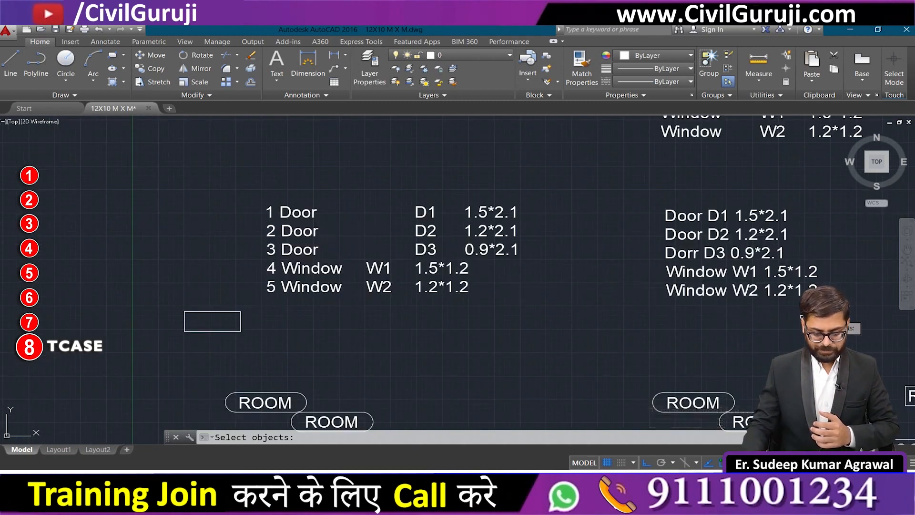
pyautogui.click(829, 322)
pyautogui.click(224, 138)
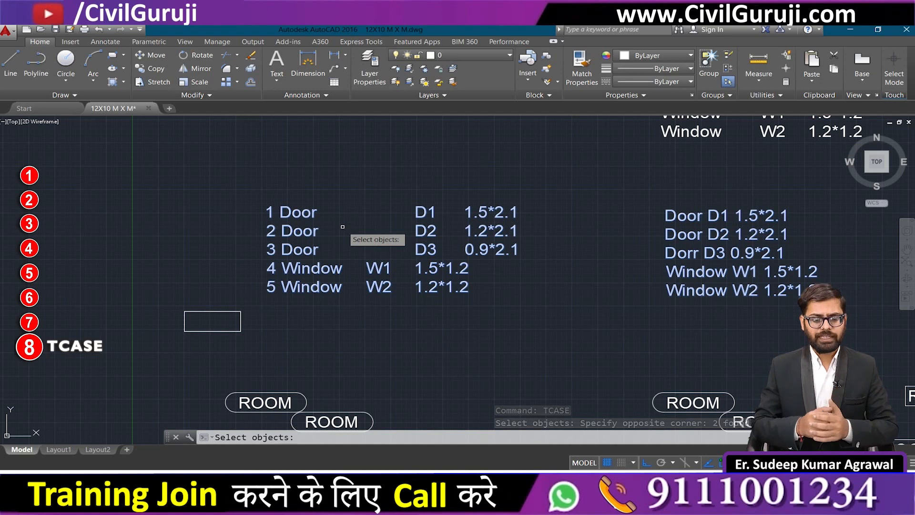
pyautogui.press('Return')
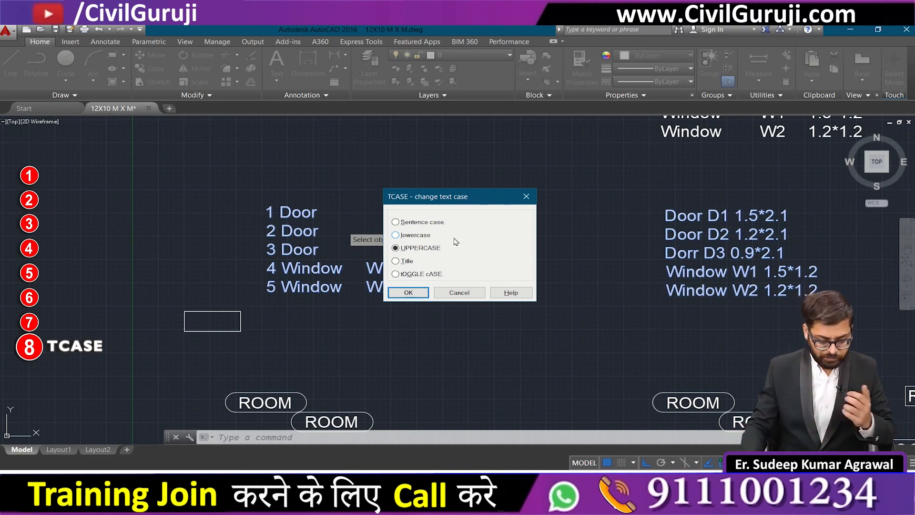
pyautogui.click(418, 295)
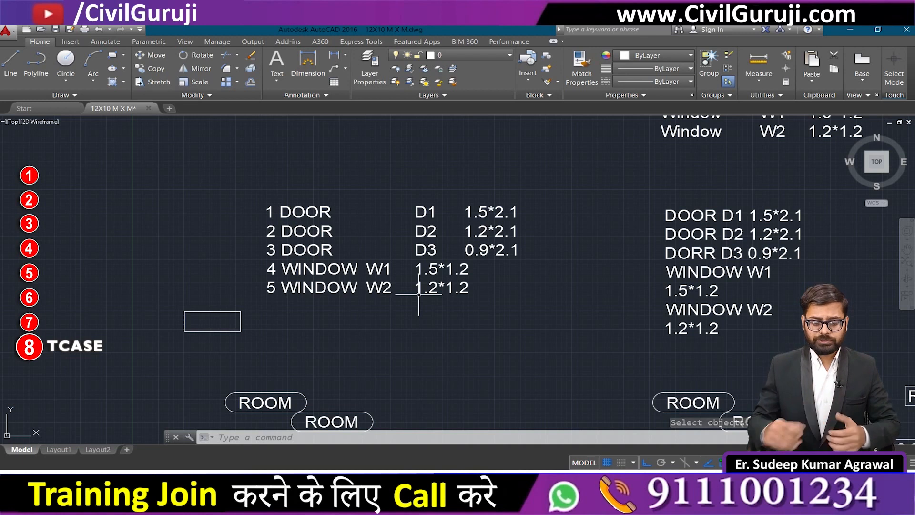
# Change the numbered door and window list and its neighbouring list to lowercase with TCASE
pyautogui.scroll(-2, 419, 294)
pyautogui.click(685, 280)
pyautogui.write('tc')
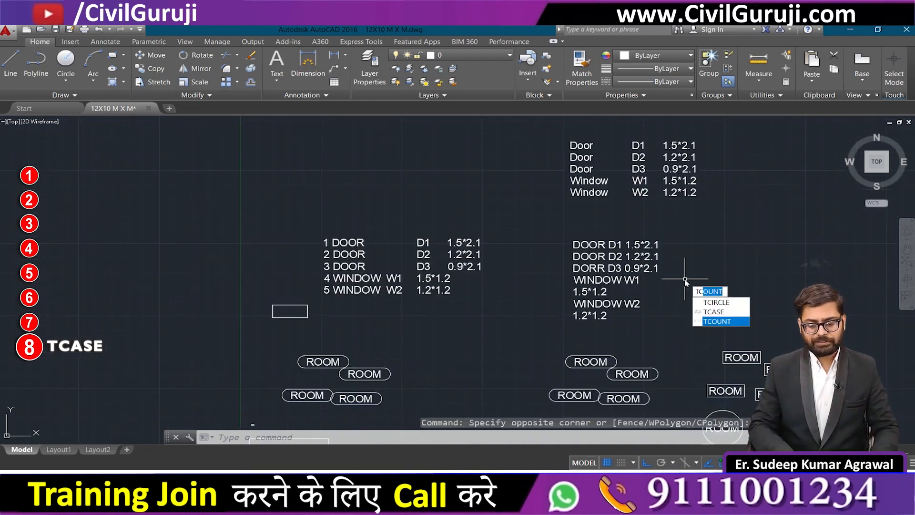
pyautogui.press('Return')
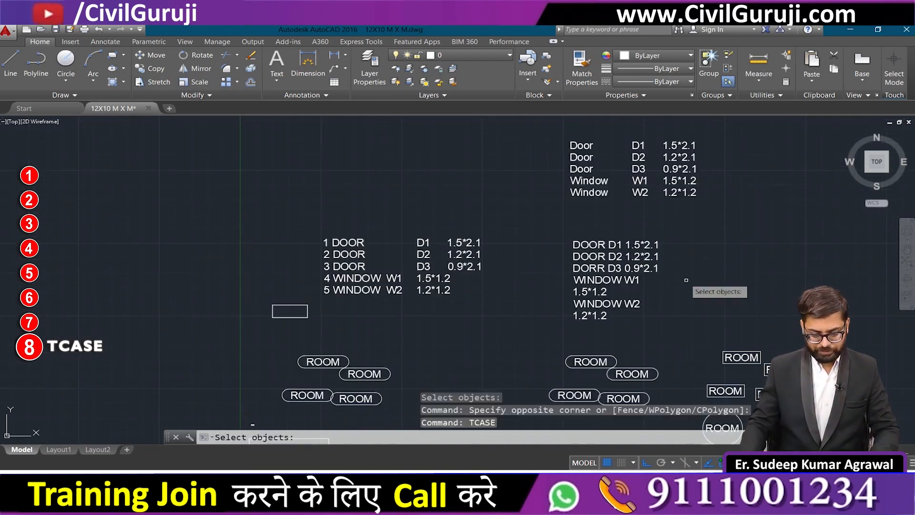
pyautogui.click(747, 327)
pyautogui.click(307, 199)
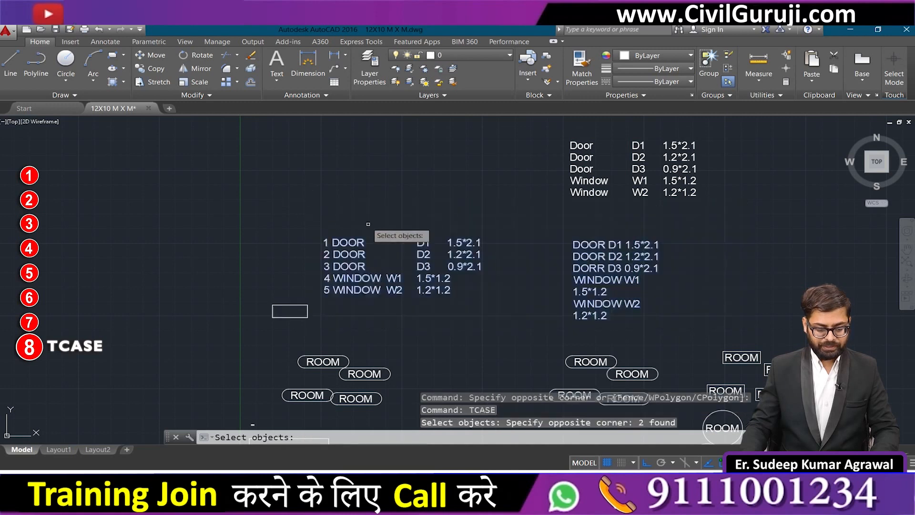
pyautogui.press('Return')
pyautogui.click(413, 235)
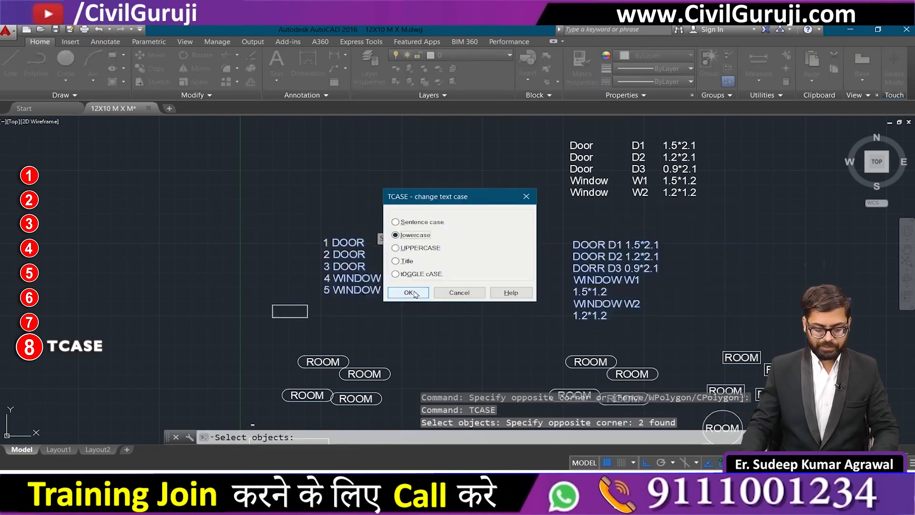
pyautogui.click(408, 293)
# Try to change the numbered door and window list and its neighbouring list to Sentence case with TCASE
pyautogui.click(730, 310)
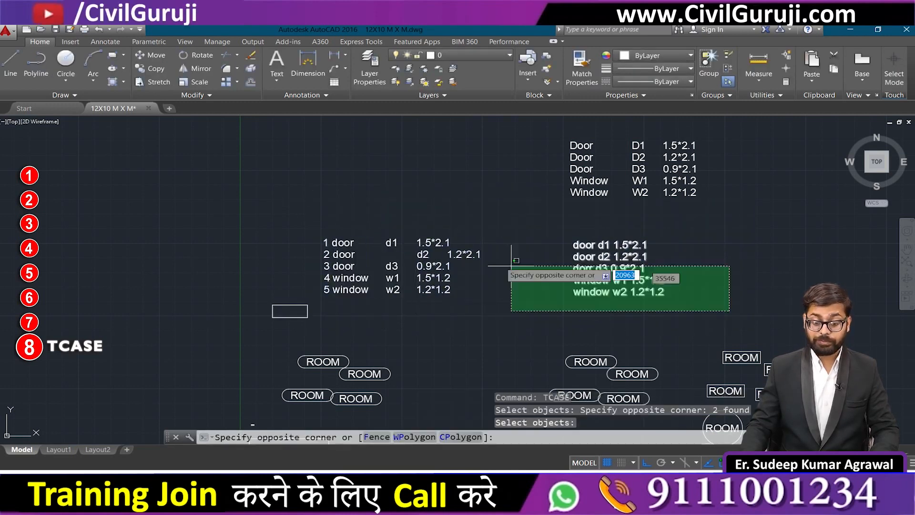
pyautogui.click(270, 181)
pyautogui.write('tcase')
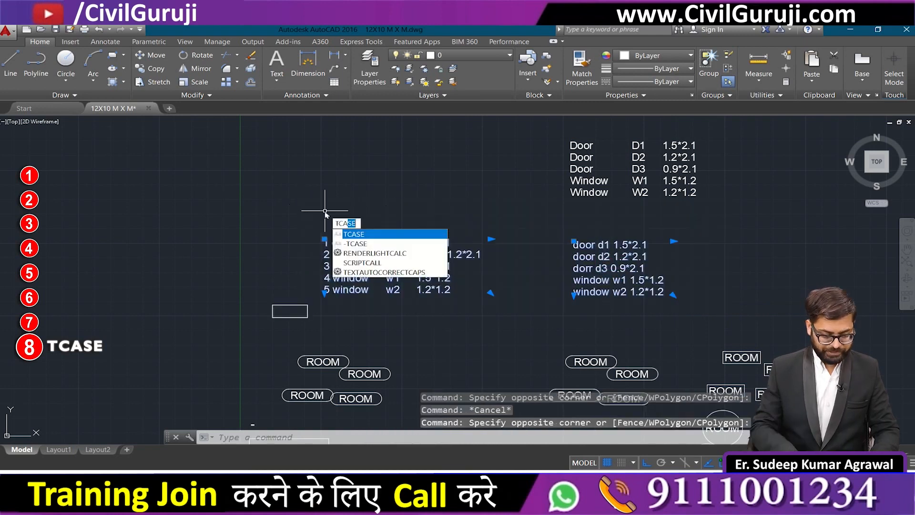
pyautogui.press('Return')
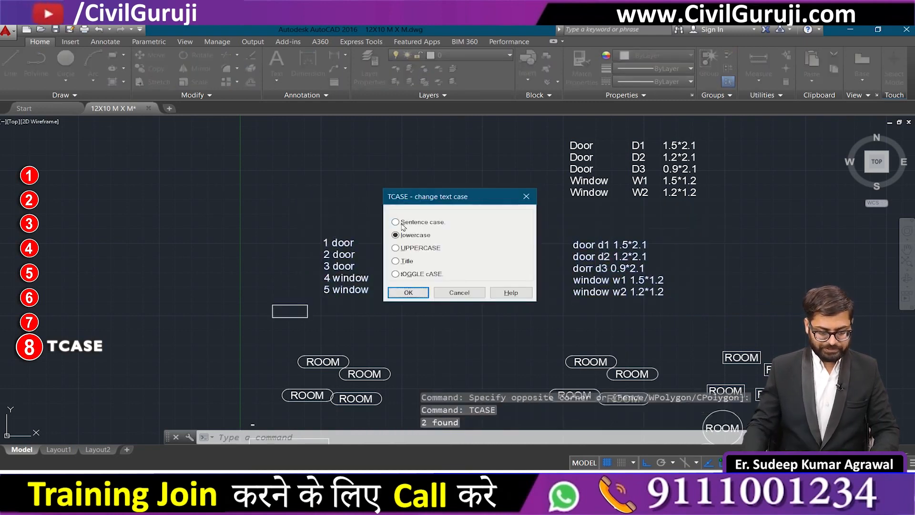
pyautogui.click(402, 227)
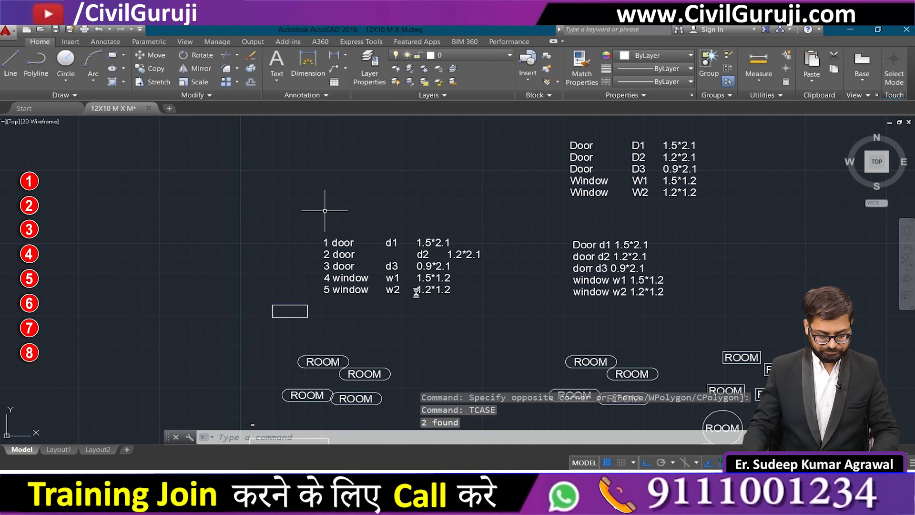
pyautogui.scroll(2, 376, 267)
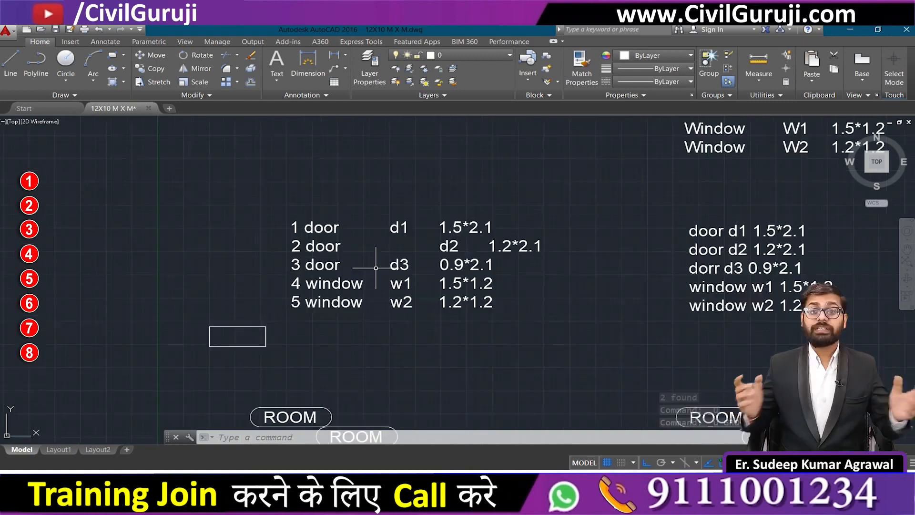